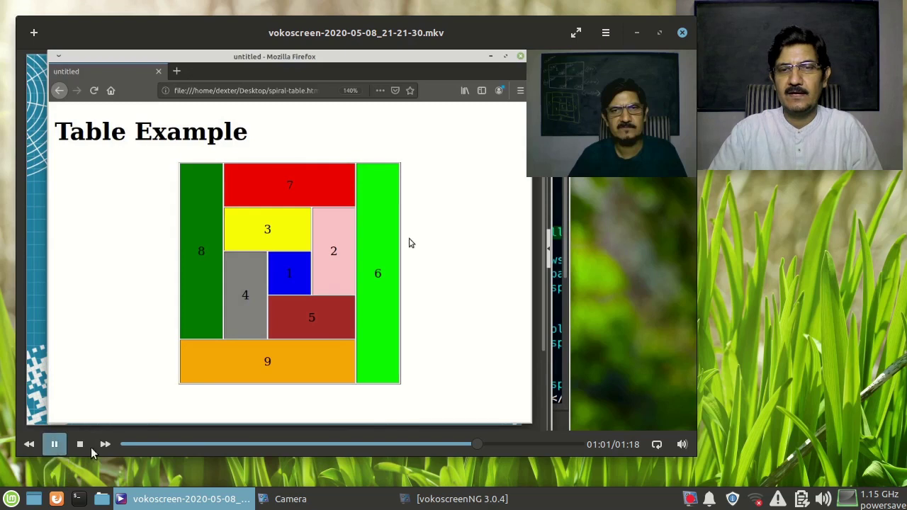
Seek through the vokoscreen recording in Celluloid, then stop playback at its 01:18 end
{"action": "left_click_drag", "start_coordinate": [501, 444], "coordinate": [538, 447]}
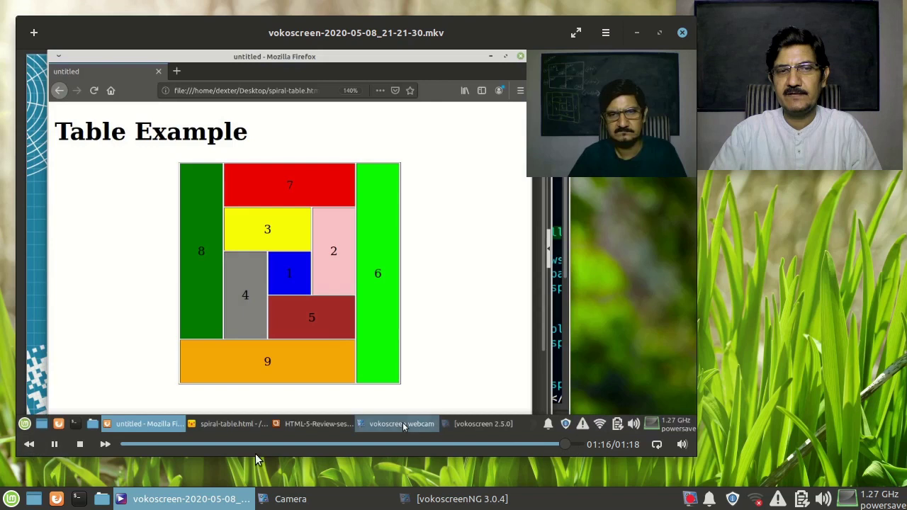
{"action": "left_click", "coordinate": [554, 444]}
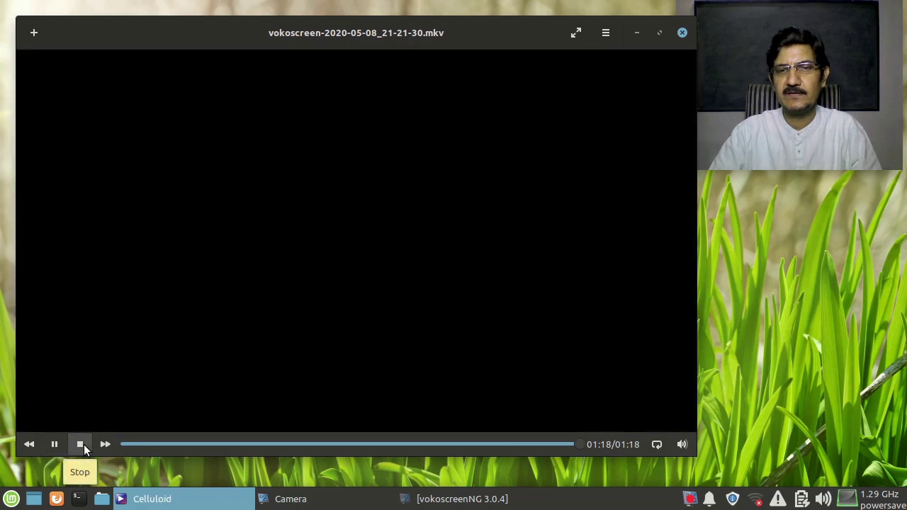
{"action": "left_click", "coordinate": [84, 445]}
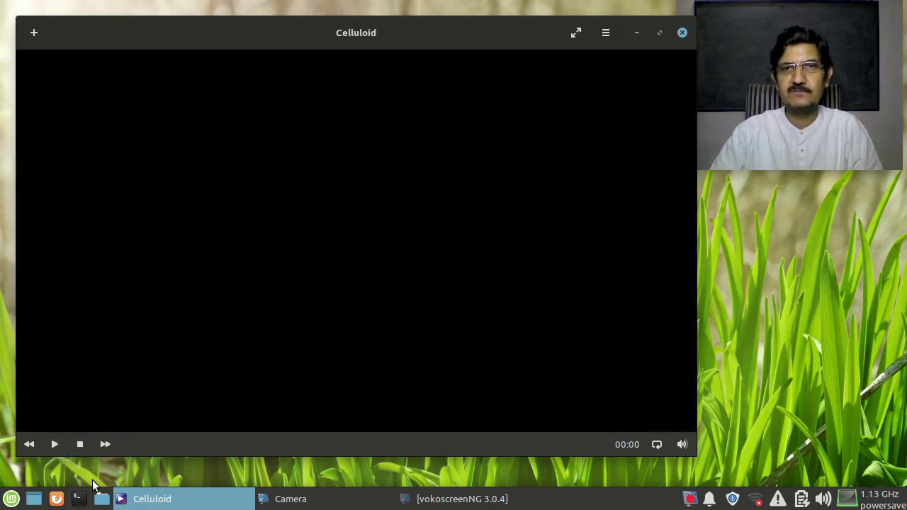
Close Celluloid and launch OpenShot Video Editor from the Mint menu's Multimedia section
{"action": "left_click", "coordinate": [682, 34]}
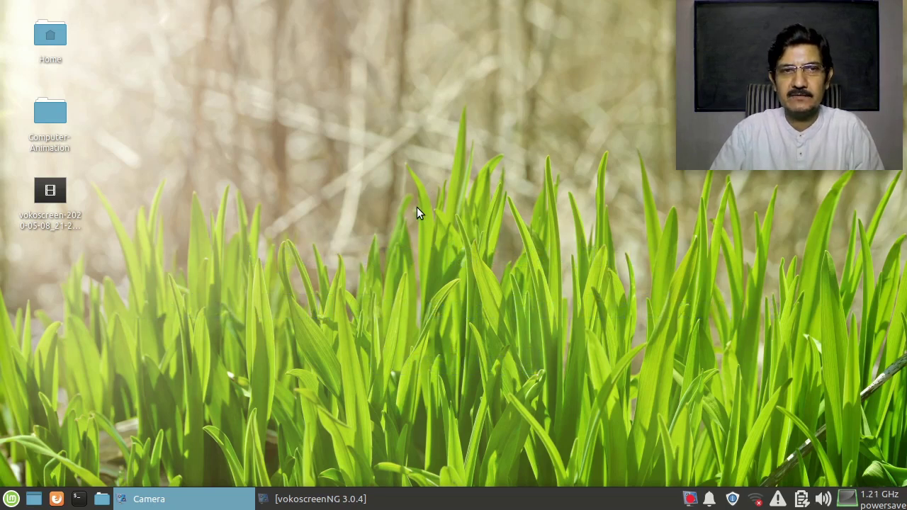
{"action": "left_click", "coordinate": [11, 499]}
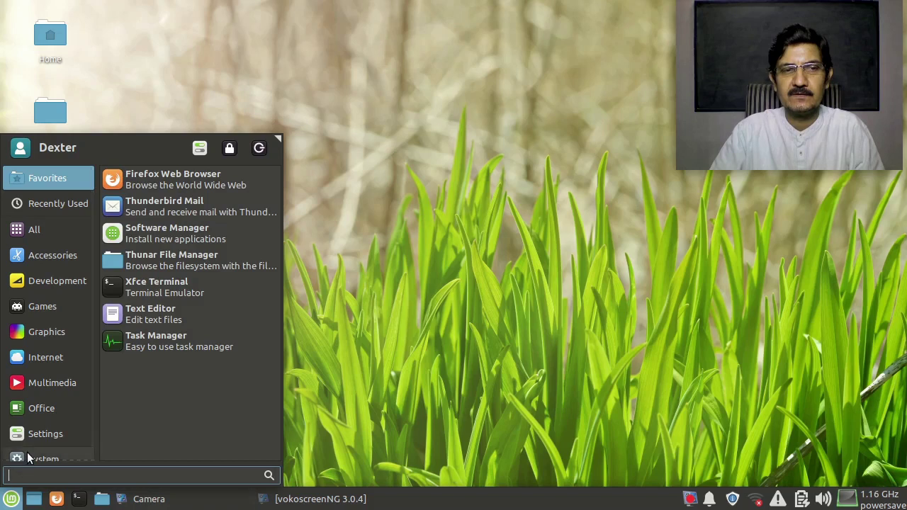
{"action": "mouse_move", "coordinate": [66, 392]}
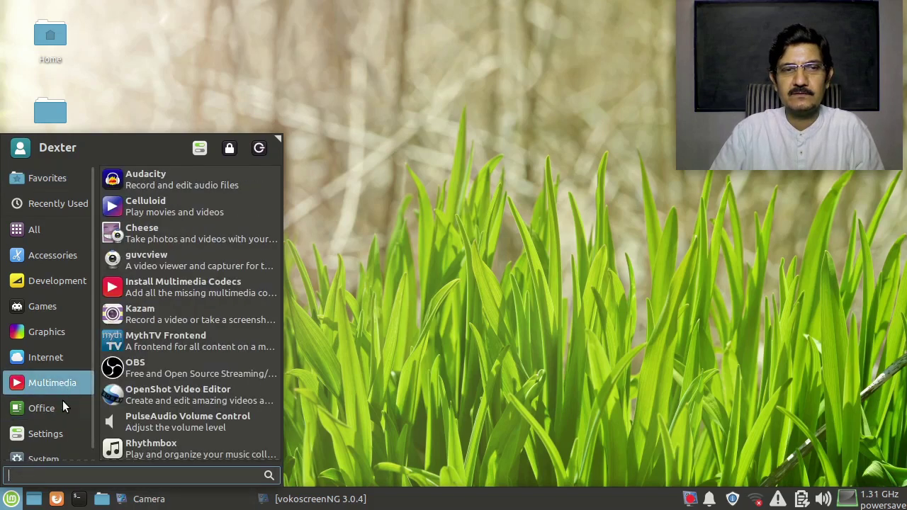
{"action": "scroll", "coordinate": [248, 359], "scroll_direction": "down", "scroll_amount": 1}
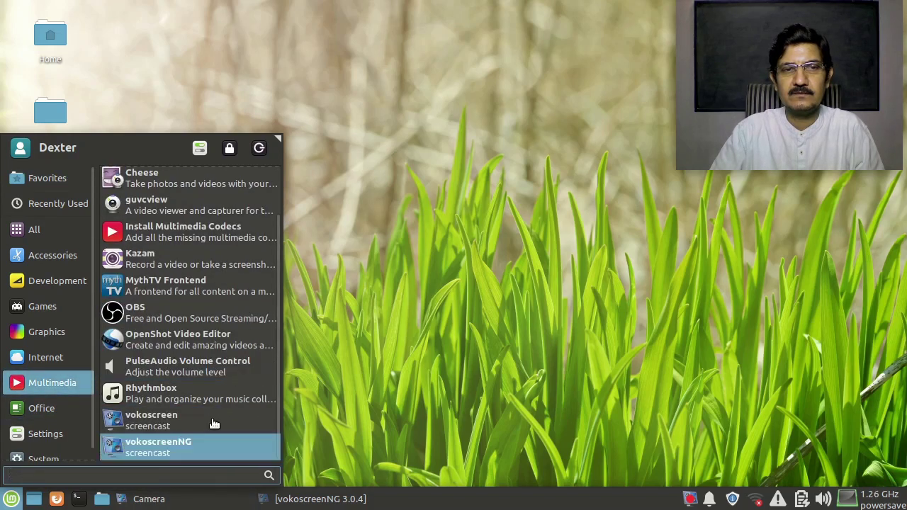
{"action": "left_click", "coordinate": [221, 342]}
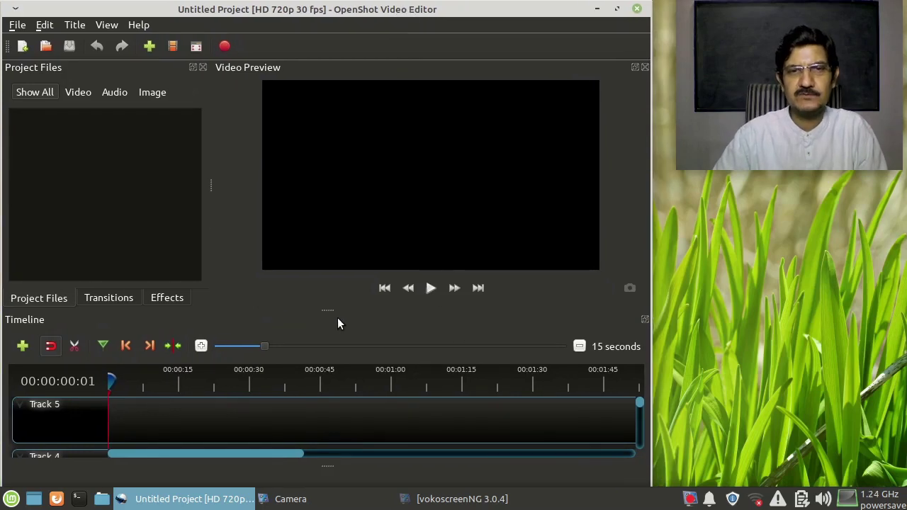
Enlarge the timeline to show Track 5 and Track 4, and reposition the OpenShot window
{"action": "left_click_drag", "start_coordinate": [328, 310], "coordinate": [334, 273]}
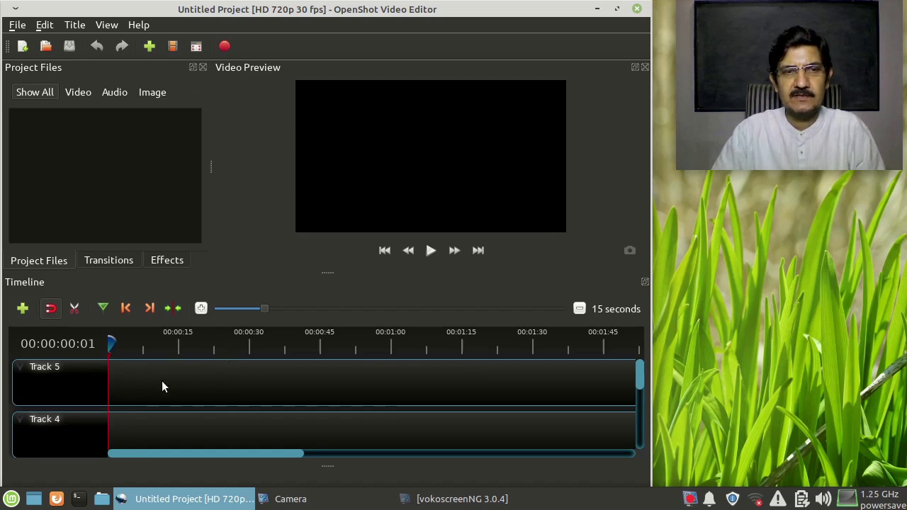
{"action": "scroll", "coordinate": [431, 390], "scroll_direction": "down", "scroll_amount": 3}
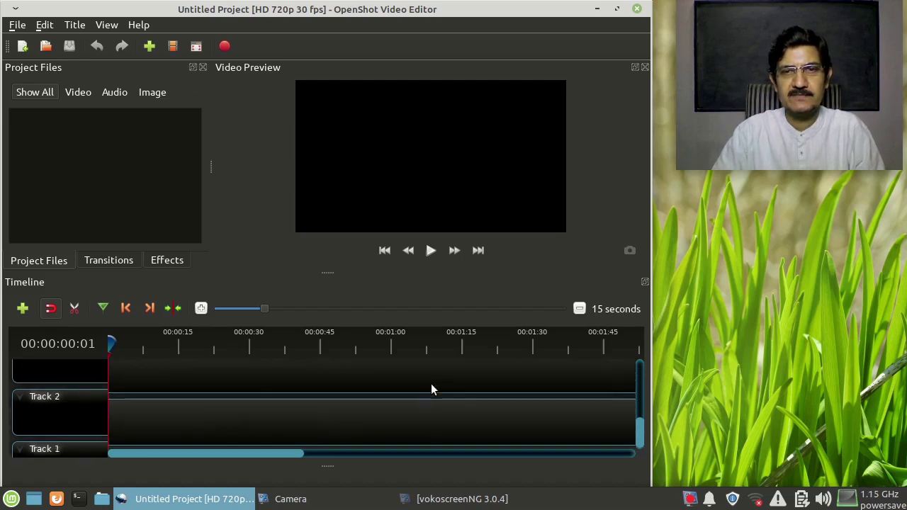
{"action": "scroll", "coordinate": [431, 389], "scroll_direction": "up", "scroll_amount": 3}
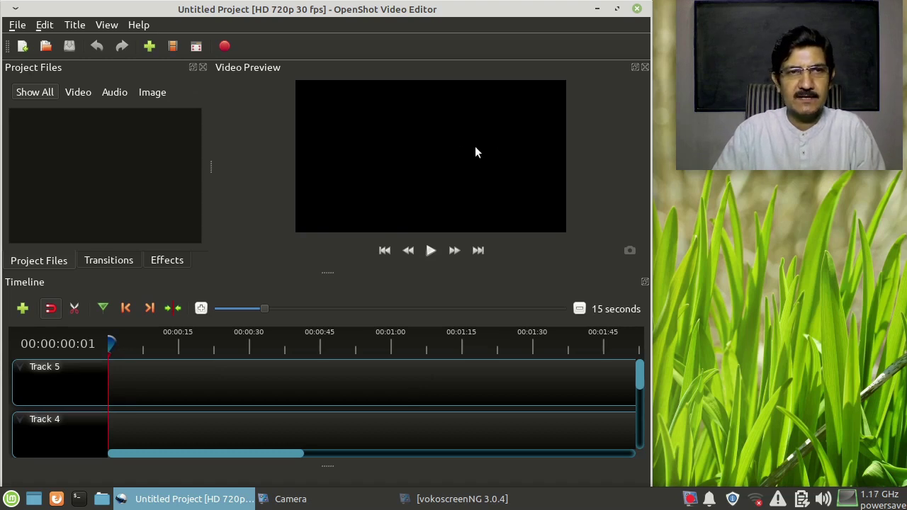
{"action": "left_click_drag", "start_coordinate": [298, 6], "coordinate": [397, 6]}
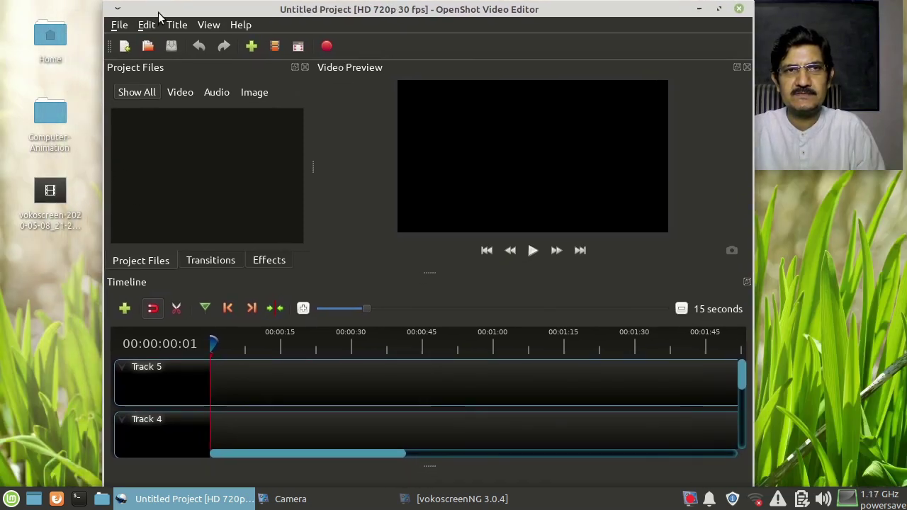
{"action": "left_click_drag", "start_coordinate": [159, 13], "coordinate": [132, 13]}
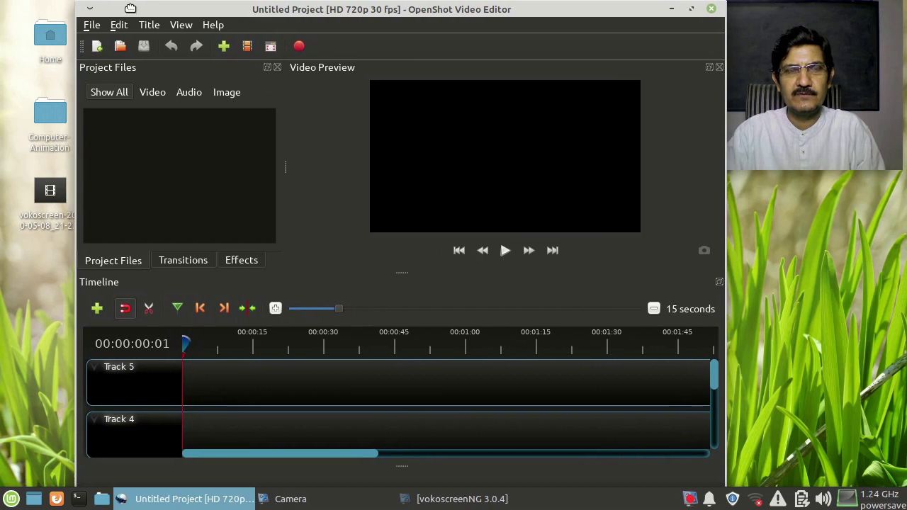
Import the vokoscreen .mkv from the Desktop into Project Files and make the preview taller
{"action": "right_click", "coordinate": [115, 157]}
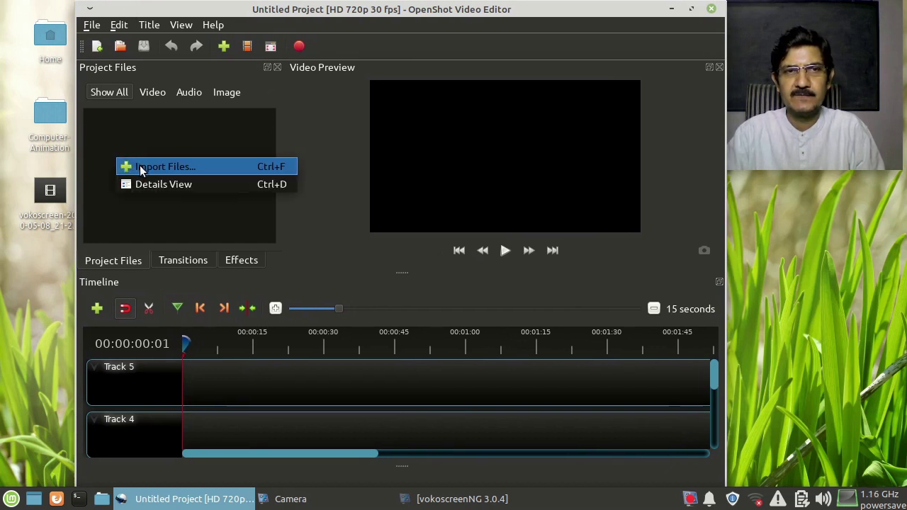
{"action": "left_click", "coordinate": [141, 168]}
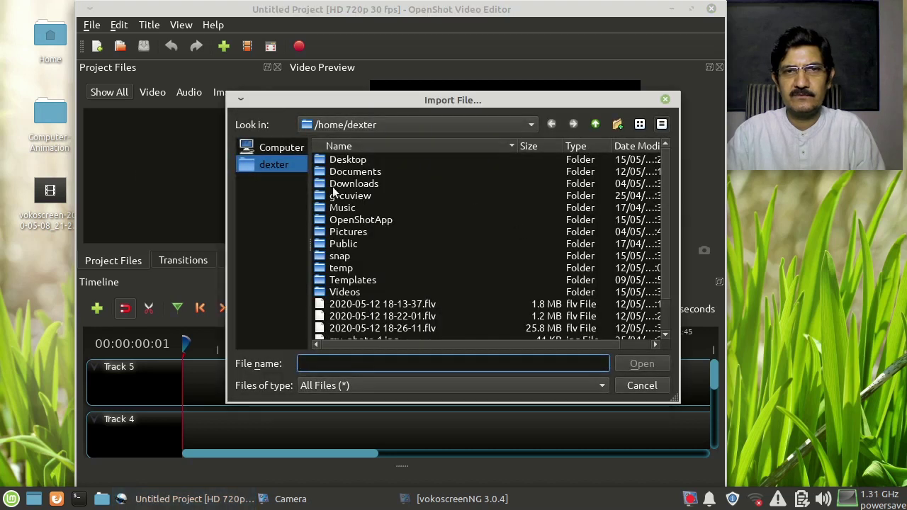
{"action": "double_click", "coordinate": [349, 162]}
{"action": "left_click", "coordinate": [370, 173]}
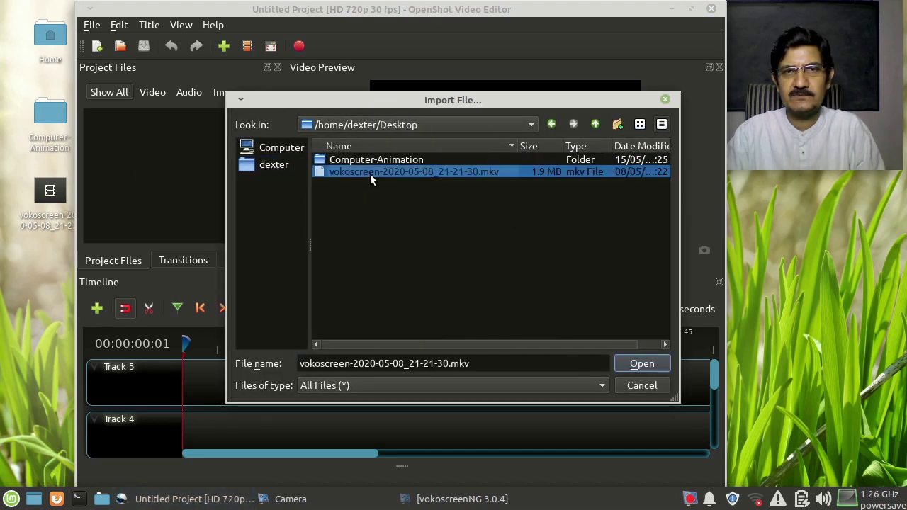
{"action": "left_click", "coordinate": [642, 364]}
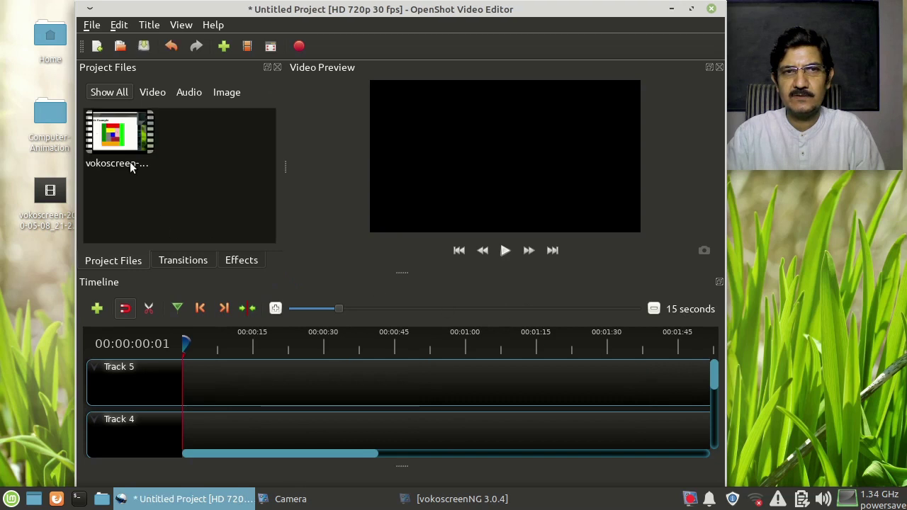
{"action": "left_click_drag", "start_coordinate": [208, 15], "coordinate": [164, 8]}
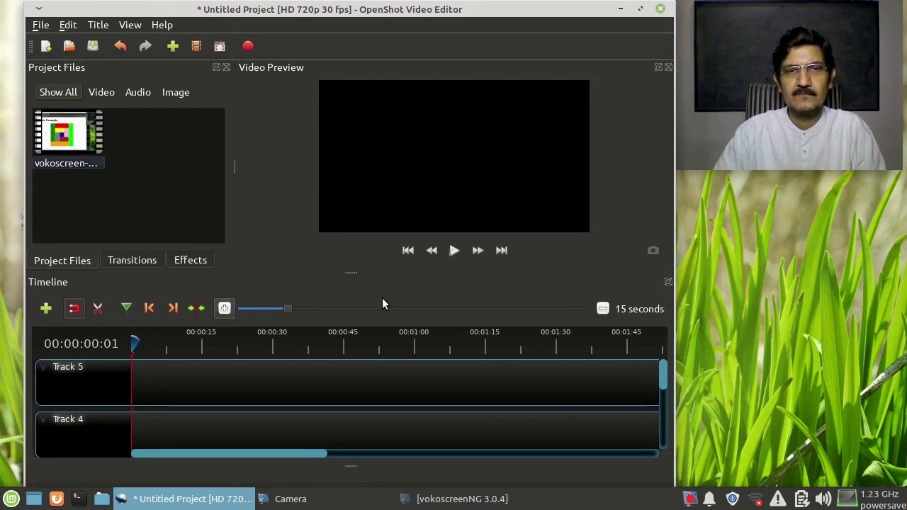
{"action": "left_click_drag", "start_coordinate": [350, 271], "coordinate": [338, 314]}
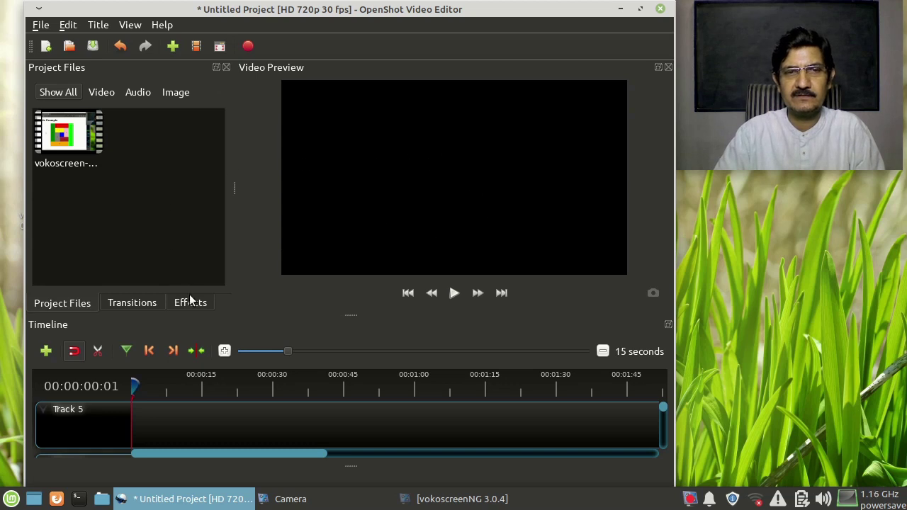
Save the project to the Desktop under the name 'editdemo'
{"action": "left_click", "coordinate": [41, 25]}
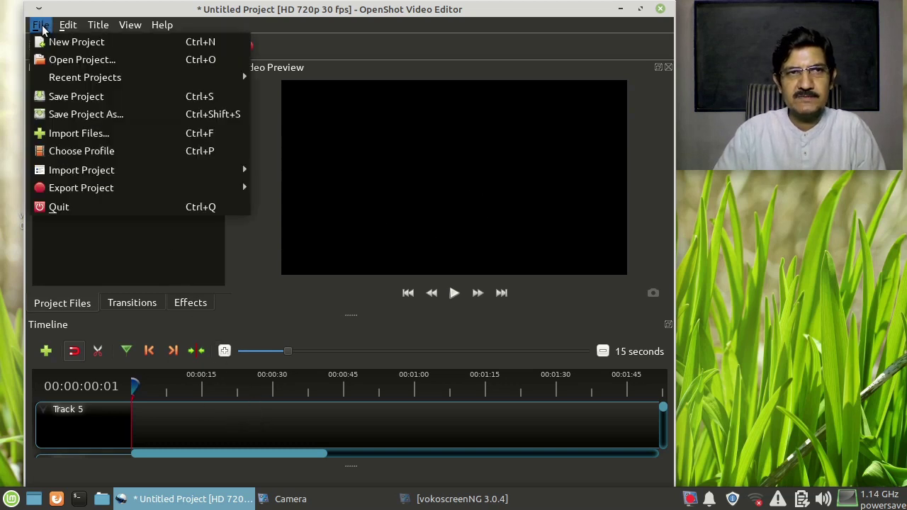
{"action": "left_click", "coordinate": [90, 99]}
{"action": "double_click", "coordinate": [340, 161]}
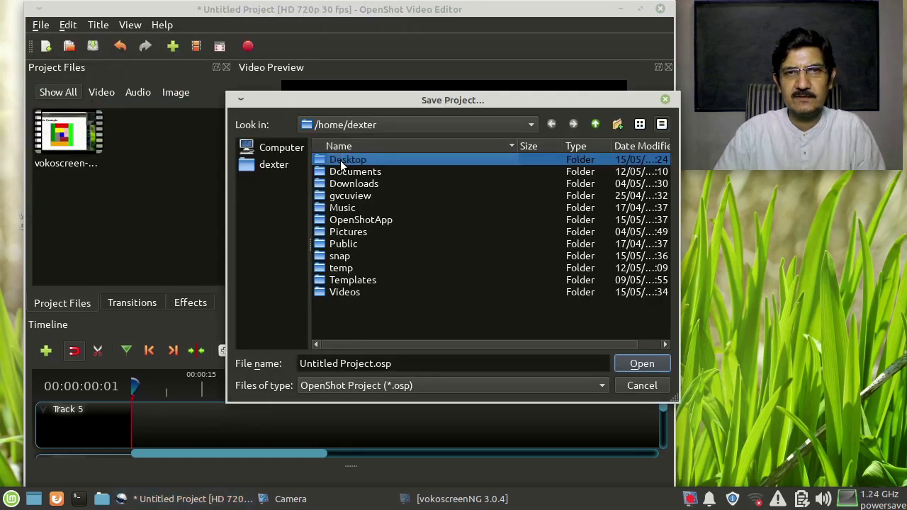
{"action": "left_click", "coordinate": [371, 363]}
{"action": "left_click_drag", "start_coordinate": [371, 363], "coordinate": [295, 363]}
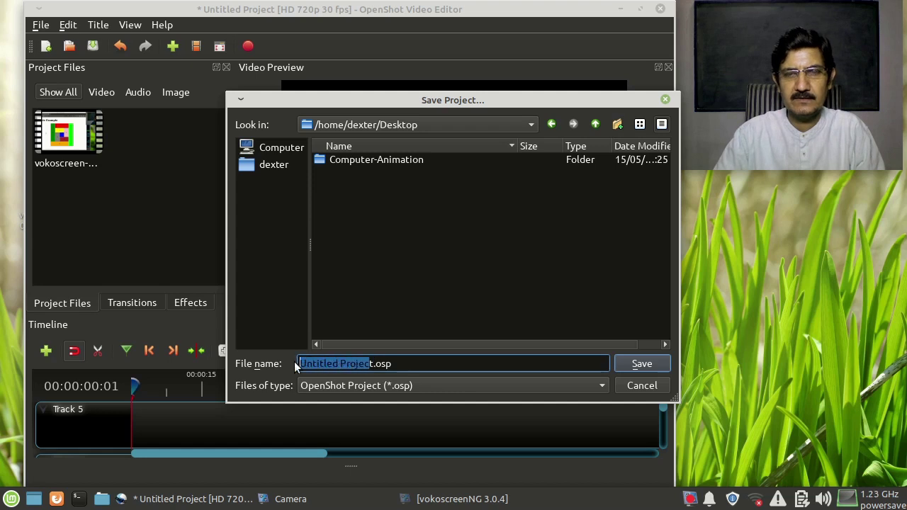
{"action": "key", "text": "BackSpace"}
{"action": "key", "text": "Delete"}
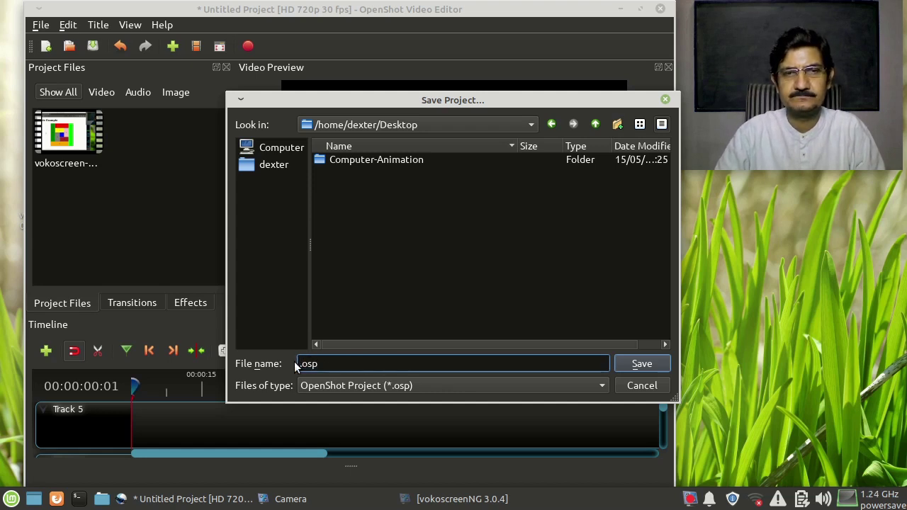
{"action": "type", "text": "edit"}
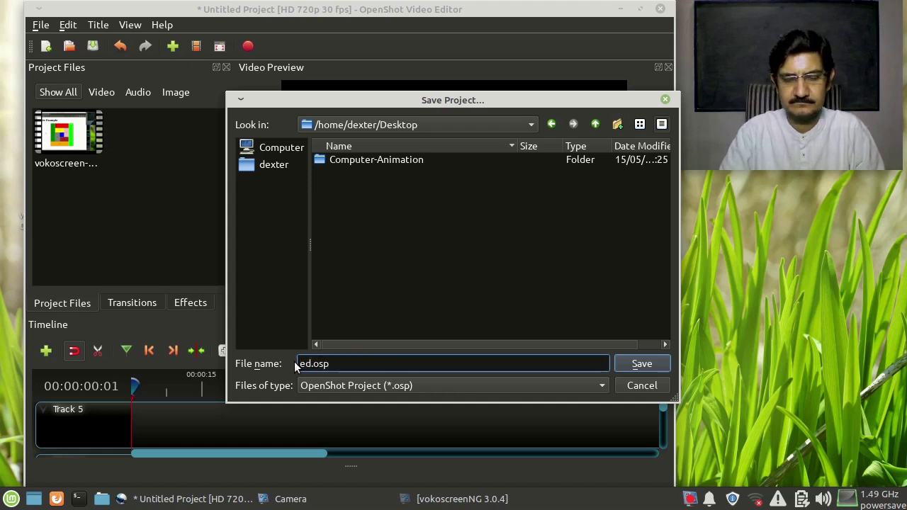
{"action": "type", "text": "demo"}
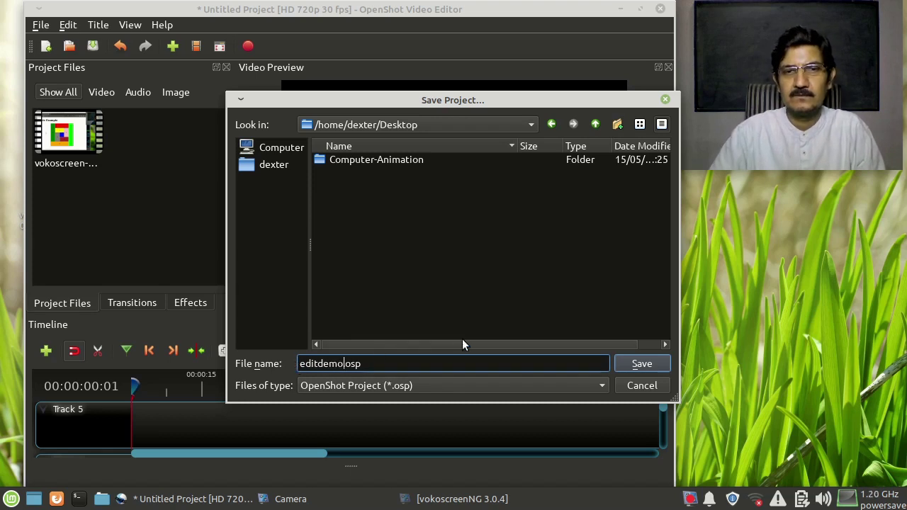
{"action": "left_click", "coordinate": [646, 367]}
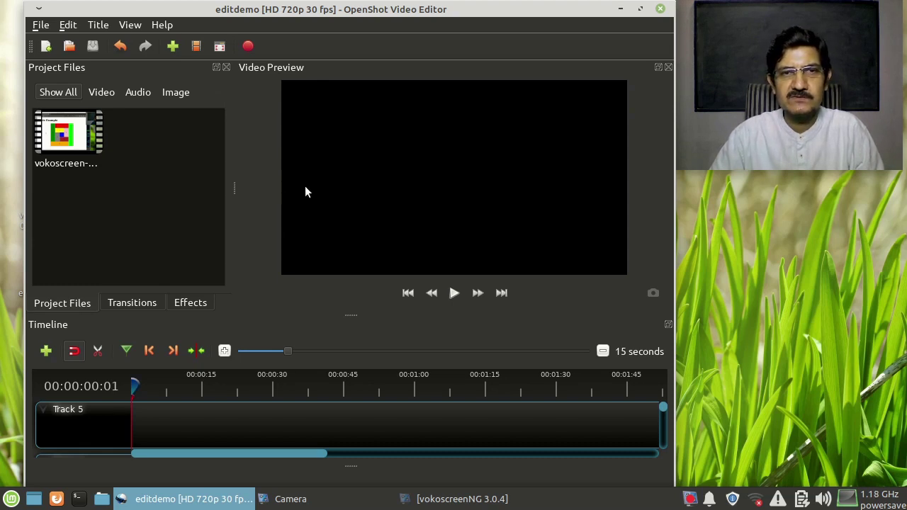
Switch the project profile to HD 720p 25 fps (1280x720)
{"action": "left_click", "coordinate": [197, 46]}
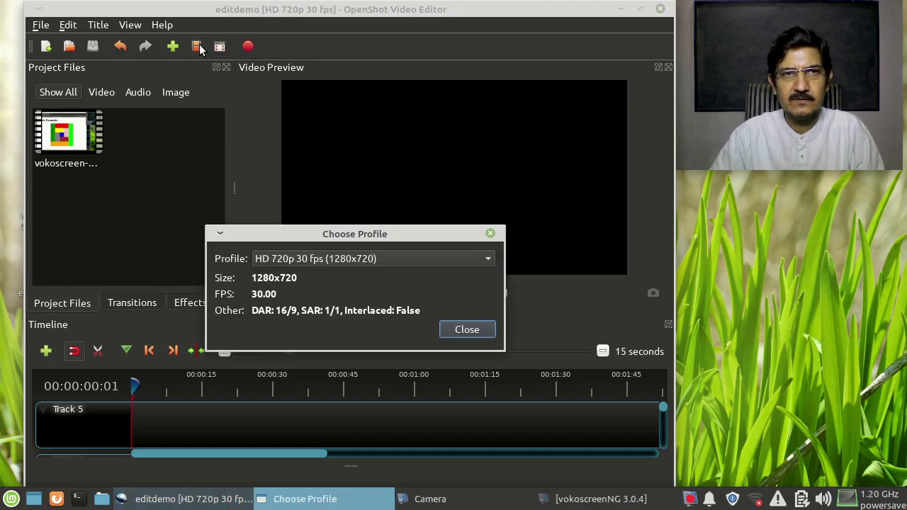
{"action": "left_click", "coordinate": [363, 259]}
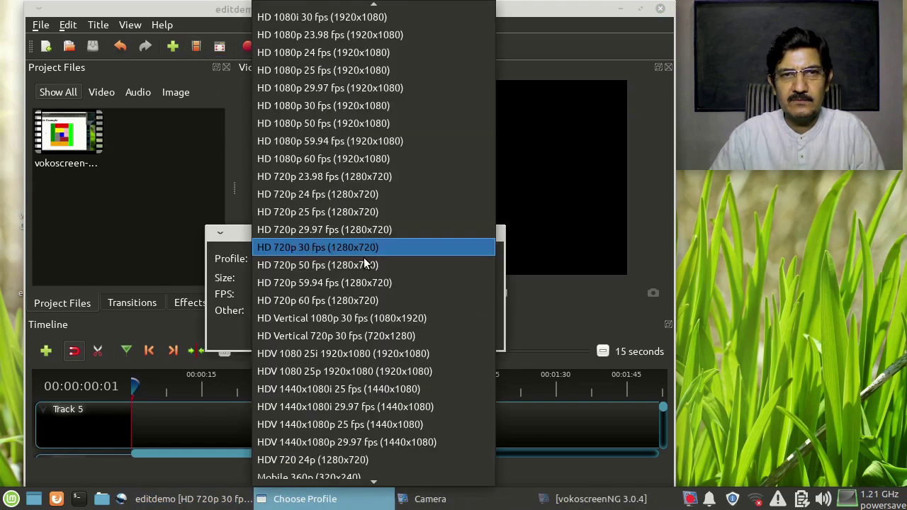
{"action": "left_click", "coordinate": [371, 212]}
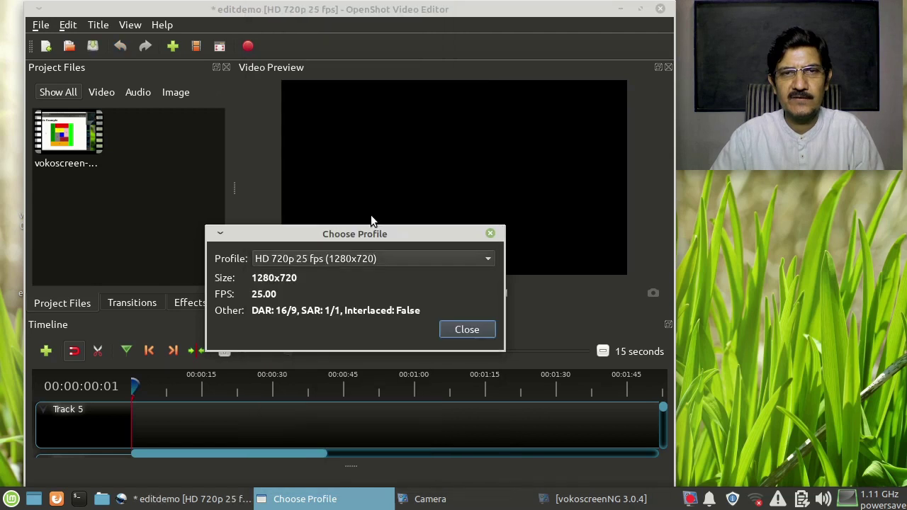
{"action": "left_click", "coordinate": [468, 330]}
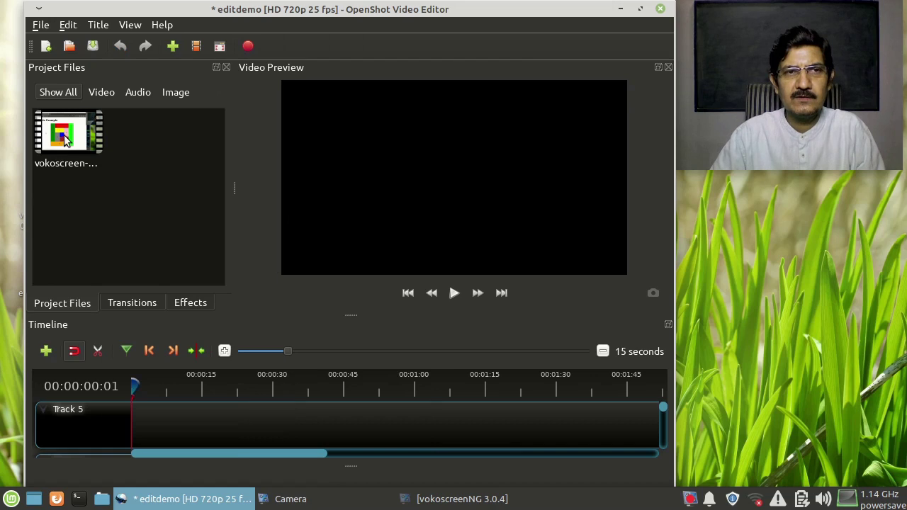
Place vokoscreen-2020-05-08_21-21-30.mkv at the start of Track 5 and scrub through it
{"action": "left_click_drag", "start_coordinate": [64, 141], "coordinate": [122, 416]}
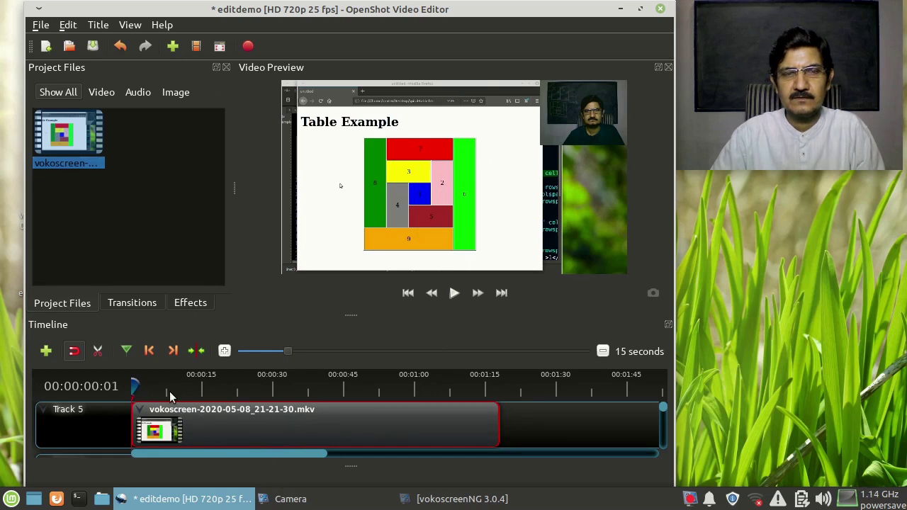
{"action": "left_click", "coordinate": [454, 293]}
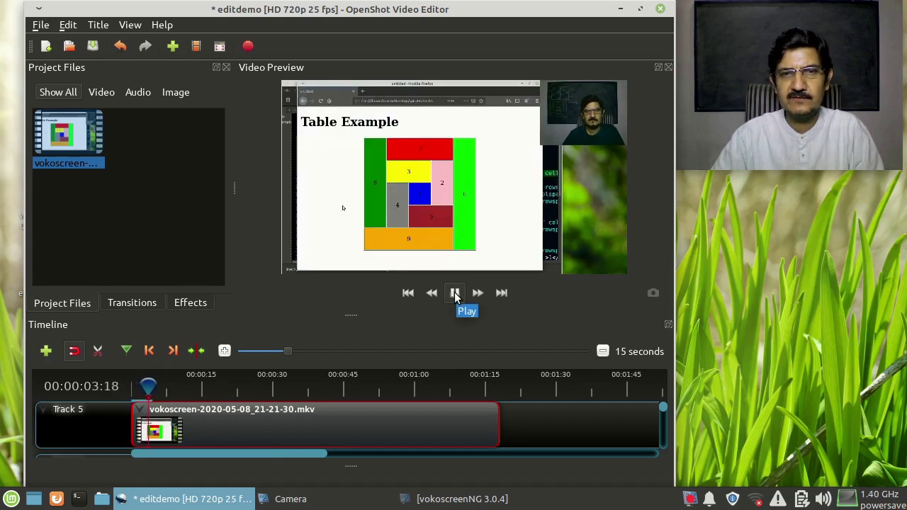
{"action": "left_click", "coordinate": [455, 292]}
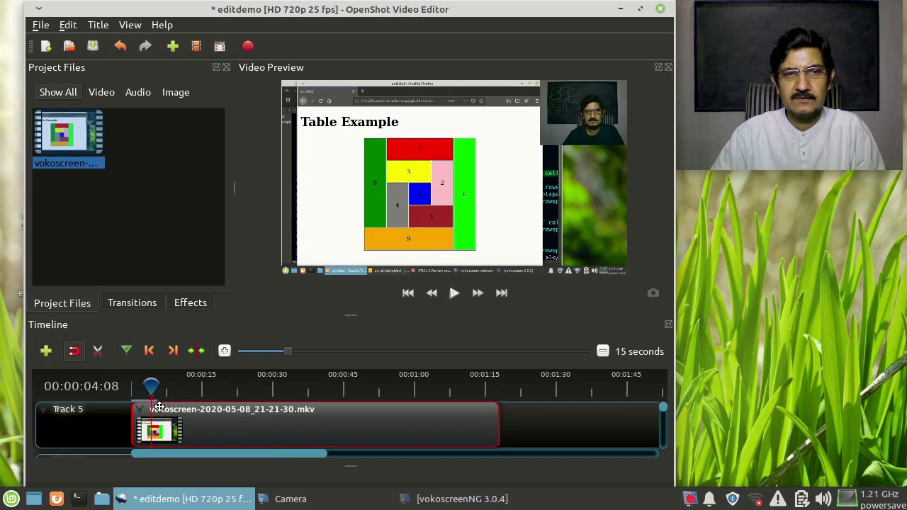
{"action": "left_click_drag", "start_coordinate": [152, 386], "coordinate": [235, 385]}
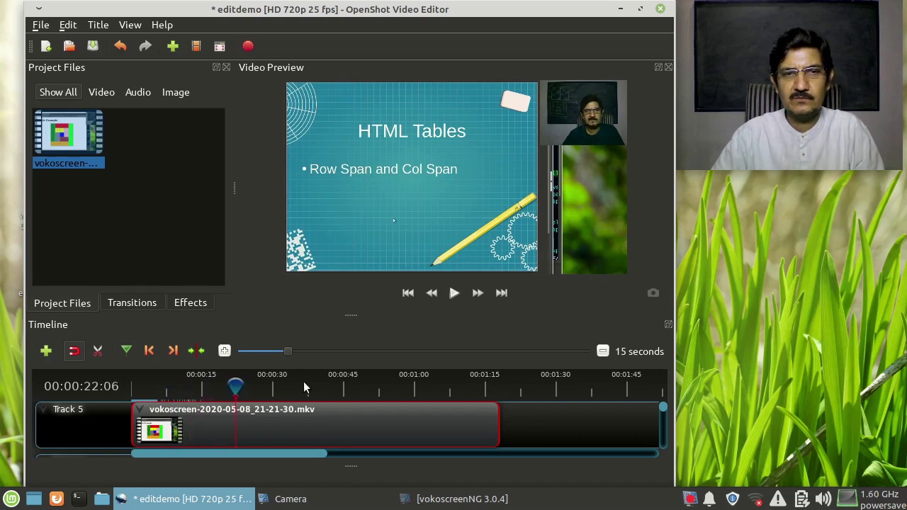
{"action": "left_click", "coordinate": [265, 386]}
{"action": "left_click_drag", "start_coordinate": [324, 396], "coordinate": [428, 387]}
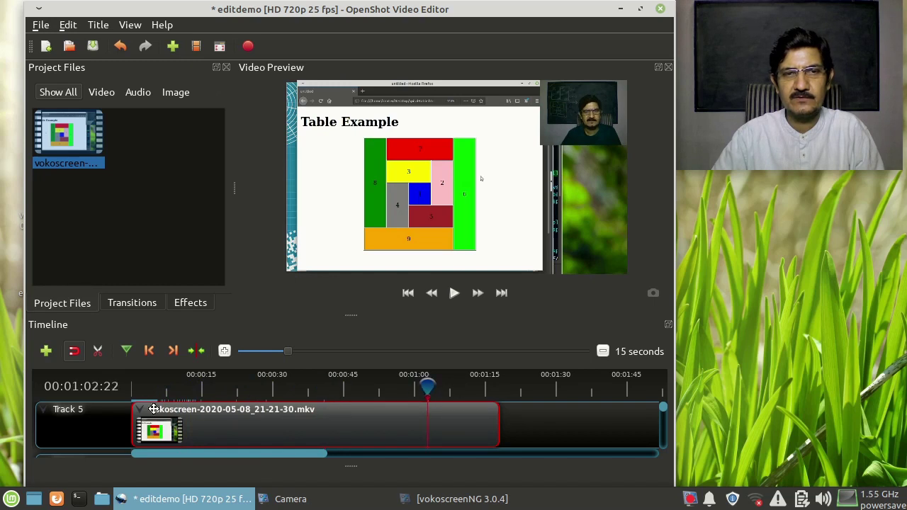
{"action": "left_click", "coordinate": [151, 387]}
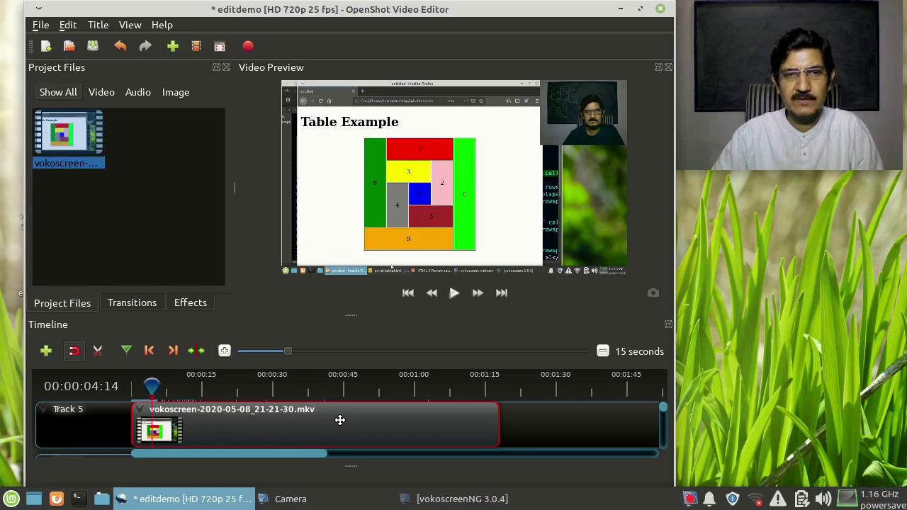
Zoom the timeline to a 5-second scale
{"action": "scroll", "coordinate": [341, 421], "scroll_direction": "up", "scroll_amount": 1, "text": "ctrl"}
{"action": "scroll", "coordinate": [341, 420], "scroll_direction": "down", "scroll_amount": 3, "text": "ctrl"}
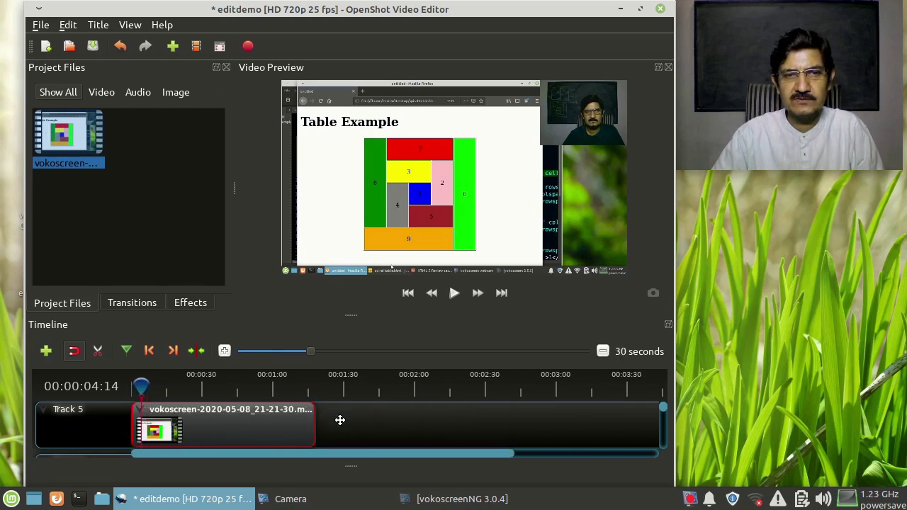
{"action": "scroll", "coordinate": [340, 422], "scroll_direction": "up", "scroll_amount": 2, "text": "ctrl"}
{"action": "left_click_drag", "start_coordinate": [331, 453], "coordinate": [182, 471]}
{"action": "scroll", "coordinate": [182, 435], "scroll_direction": "up", "scroll_amount": 1, "text": "ctrl"}
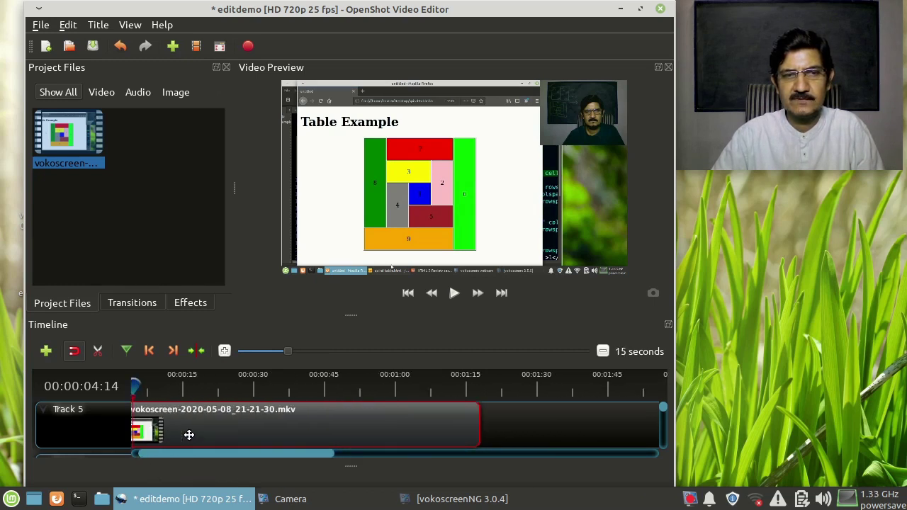
{"action": "scroll", "coordinate": [189, 434], "scroll_direction": "up", "scroll_amount": 1, "text": "ctrl"}
{"action": "scroll", "coordinate": [189, 435], "scroll_direction": "up", "scroll_amount": 1, "text": "ctrl"}
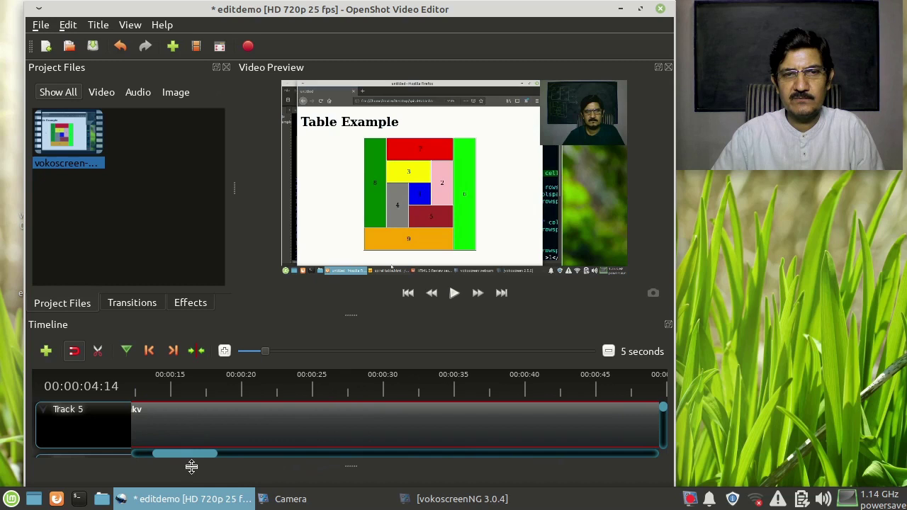
{"action": "left_click_drag", "start_coordinate": [196, 458], "coordinate": [155, 454]}
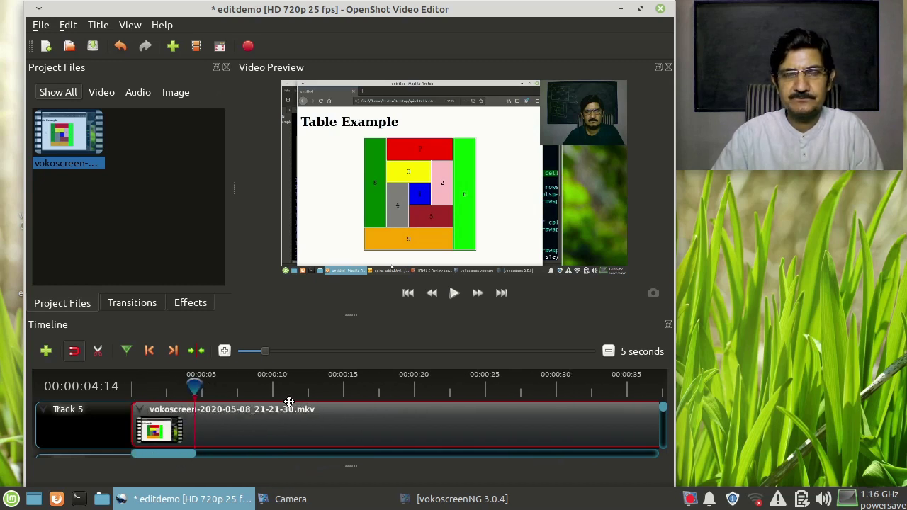
Park the playhead at 00:00:08:20, where the HTML Tables slide first appears
{"action": "left_click_drag", "start_coordinate": [195, 387], "coordinate": [145, 388]}
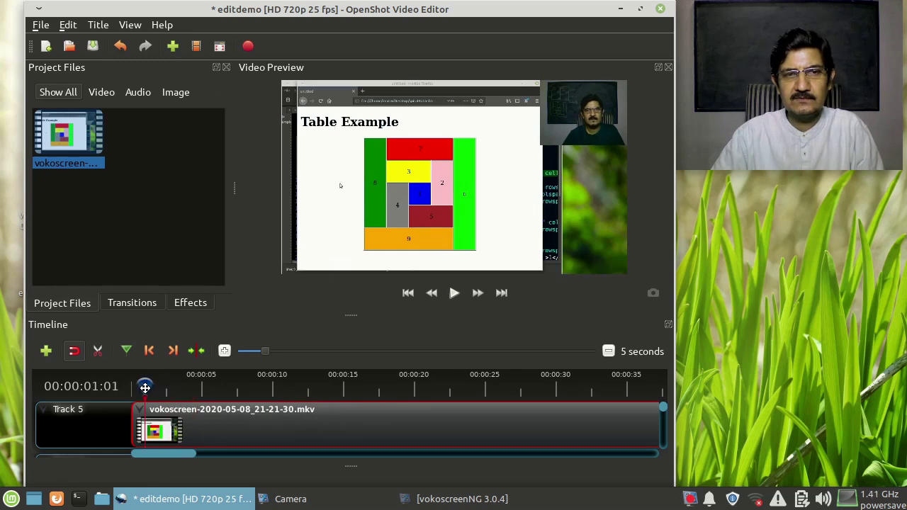
{"action": "left_click", "coordinate": [454, 293]}
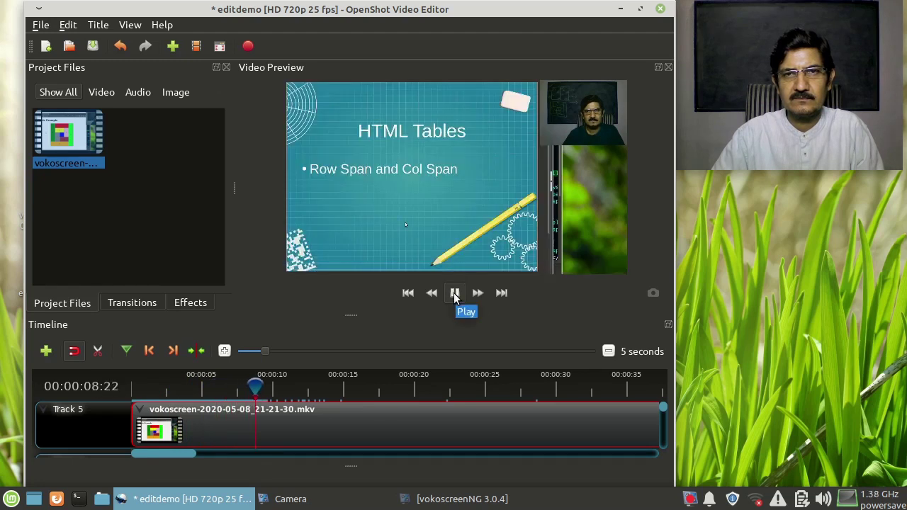
{"action": "left_click", "coordinate": [455, 296]}
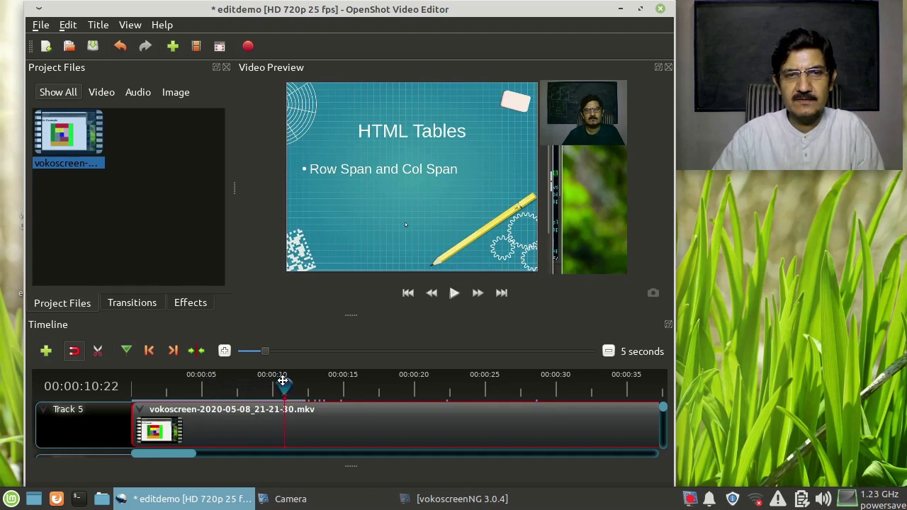
{"action": "left_click_drag", "start_coordinate": [282, 385], "coordinate": [265, 381]}
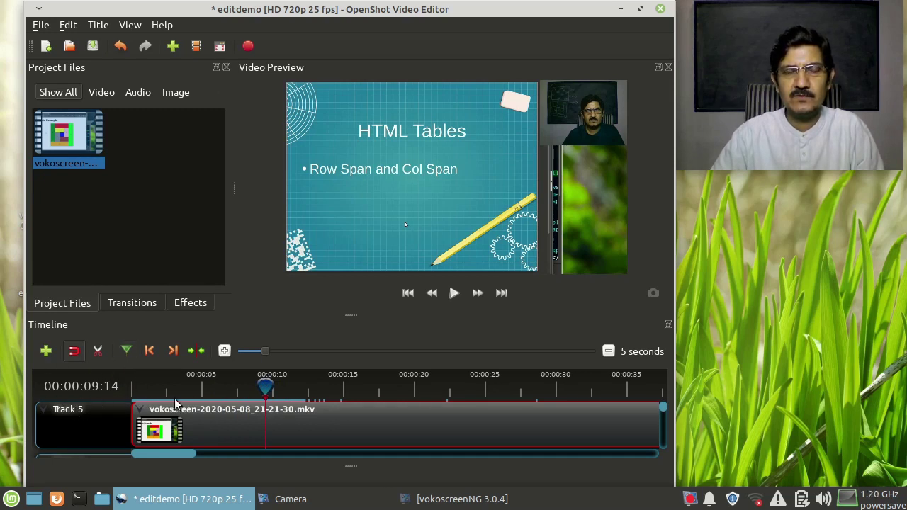
{"action": "mouse_move", "coordinate": [264, 387]}
{"action": "left_mouse_down"}
{"action": "mouse_move", "coordinate": [254, 387]}
{"action": "mouse_move", "coordinate": [261, 387]}
{"action": "left_mouse_up"}
{"action": "left_click", "coordinate": [455, 293]}
{"action": "left_click", "coordinate": [455, 293]}
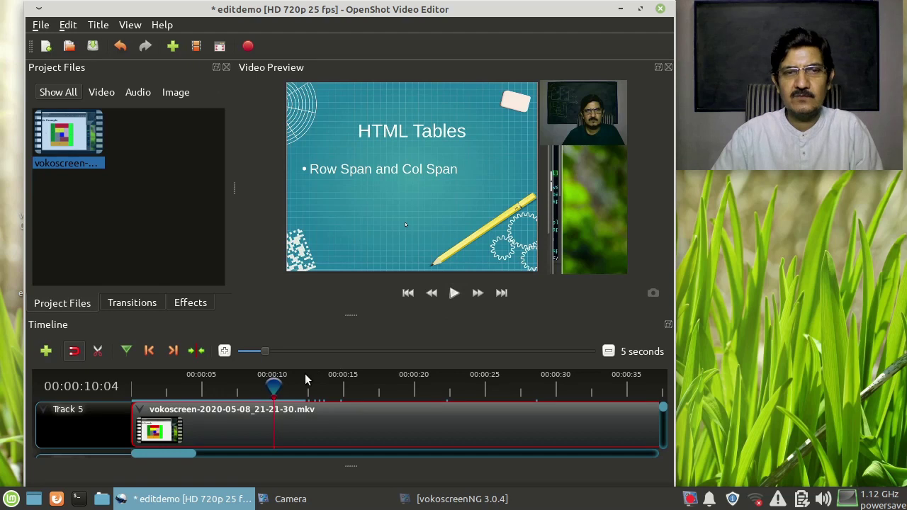
{"action": "left_click_drag", "start_coordinate": [274, 387], "coordinate": [255, 385]}
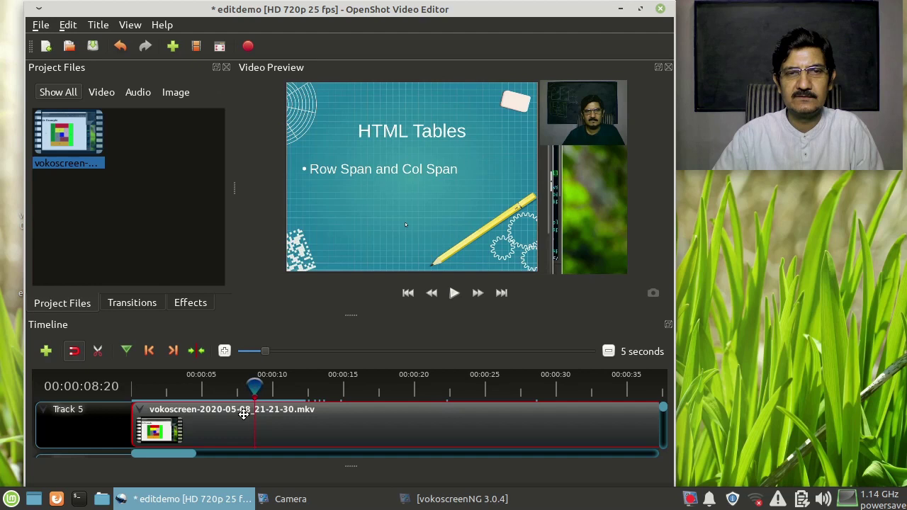
Slice the clip at the playhead with Slice All, keeping only the right side
{"action": "right_click", "coordinate": [253, 385]}
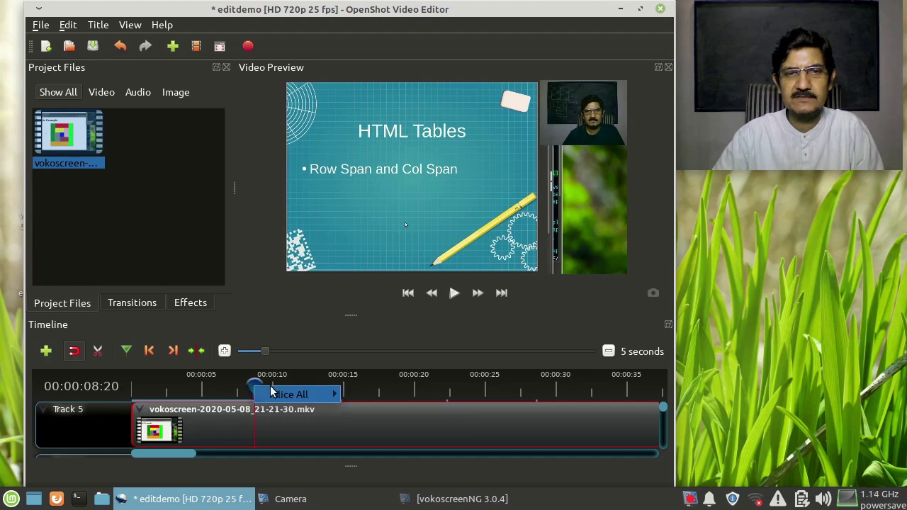
{"action": "mouse_move", "coordinate": [316, 395]}
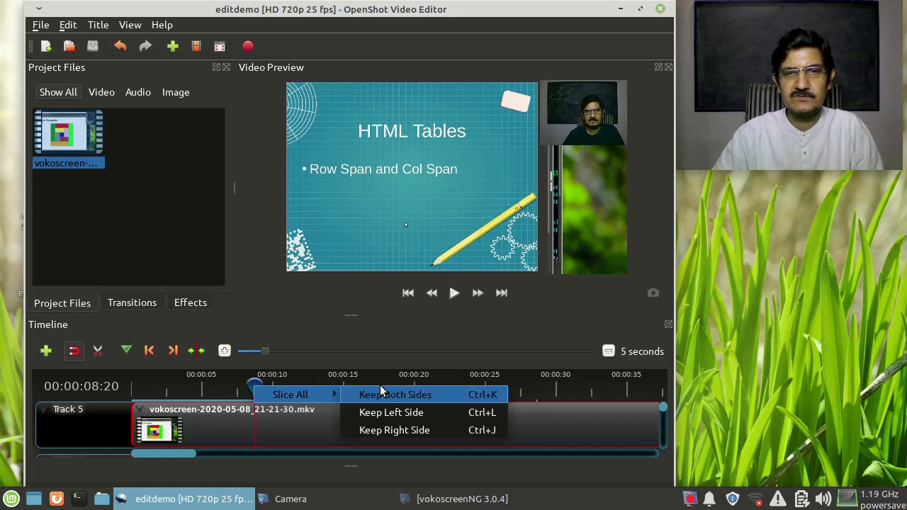
{"action": "left_click", "coordinate": [421, 431]}
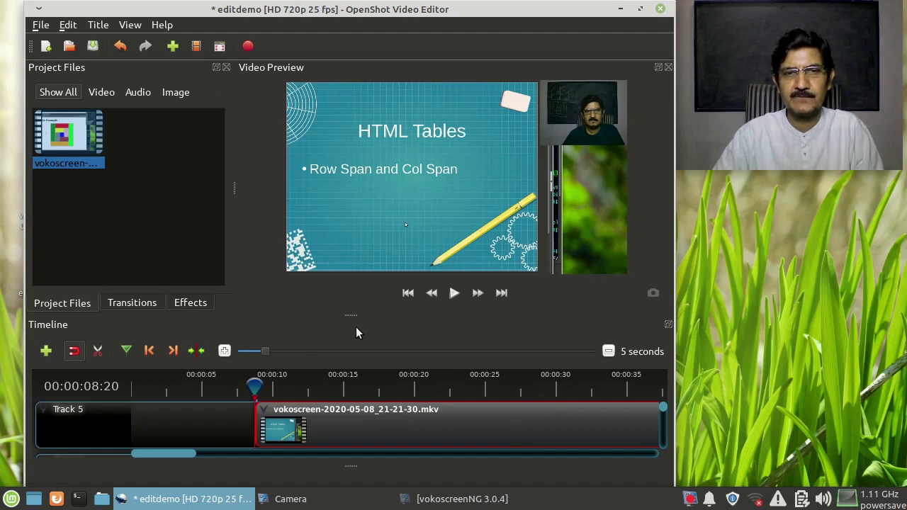
Play the trimmed clip and scrub further in to check the cut
{"action": "left_click", "coordinate": [453, 292]}
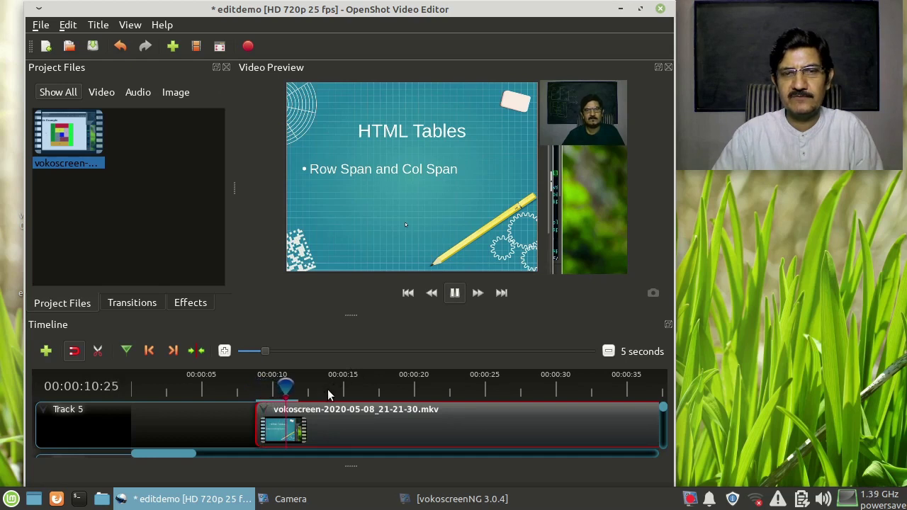
{"action": "left_click", "coordinate": [454, 293]}
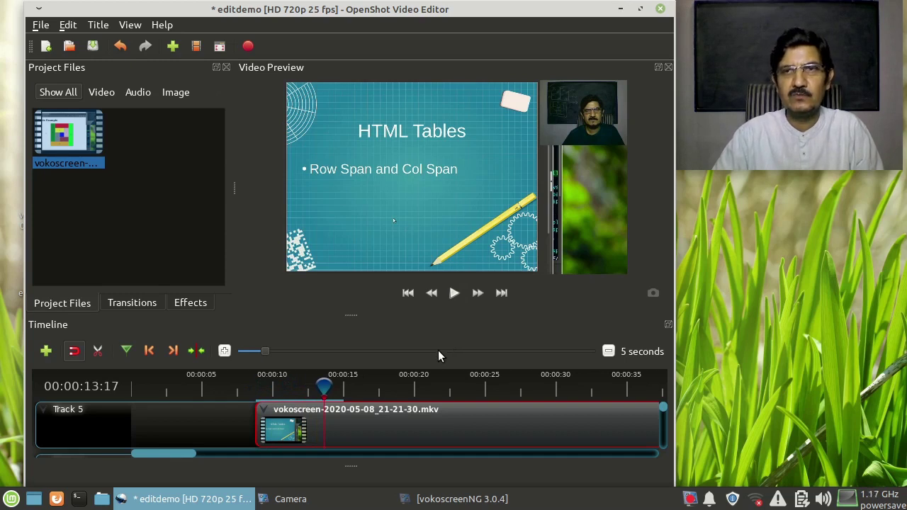
{"action": "left_click_drag", "start_coordinate": [351, 391], "coordinate": [493, 390]}
{"action": "left_click_drag", "start_coordinate": [185, 455], "coordinate": [220, 458]}
{"action": "left_click", "coordinate": [454, 294]}
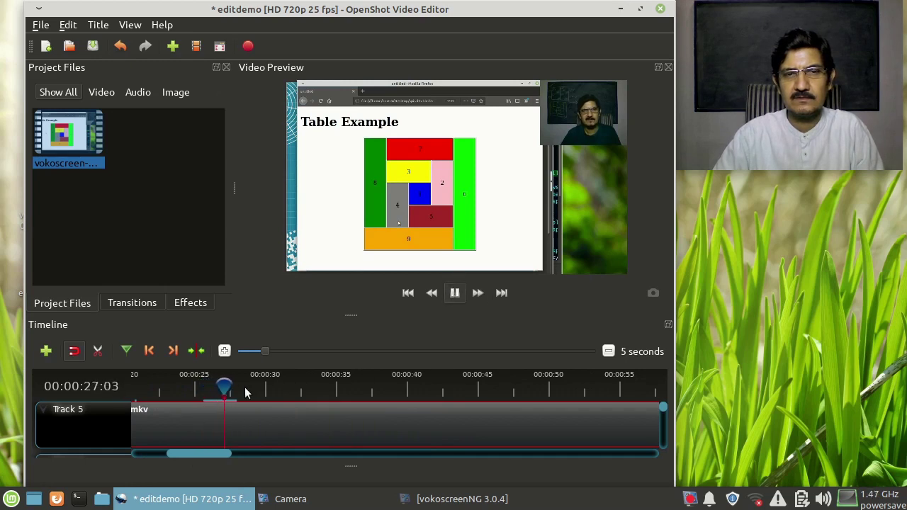
{"action": "left_click", "coordinate": [372, 383]}
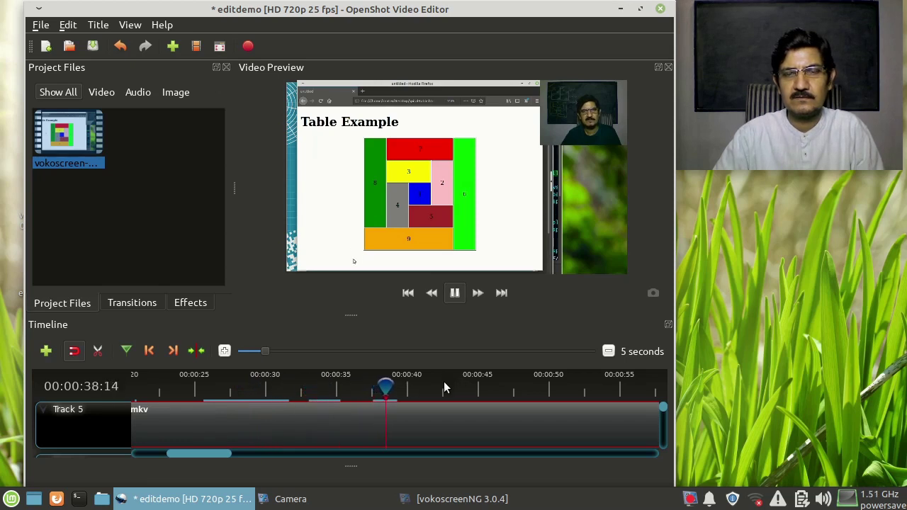
{"action": "left_click", "coordinate": [218, 383]}
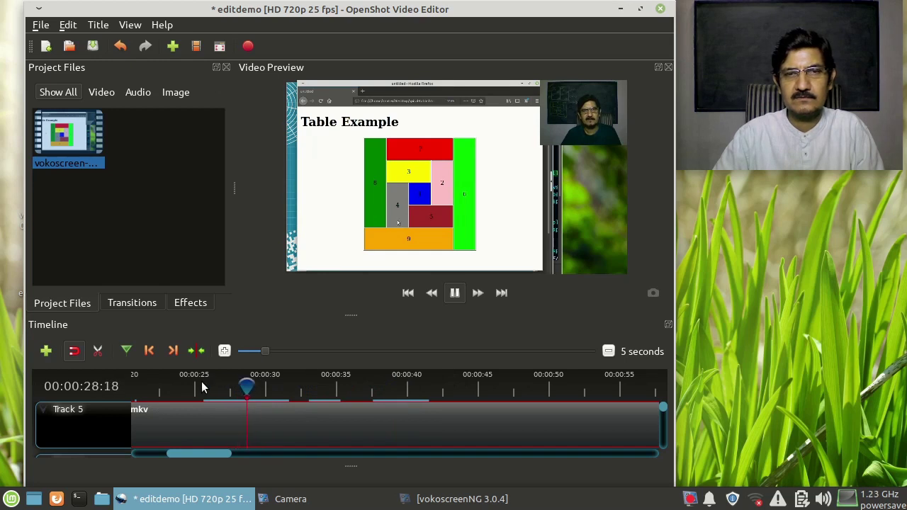
{"action": "left_click", "coordinate": [456, 294]}
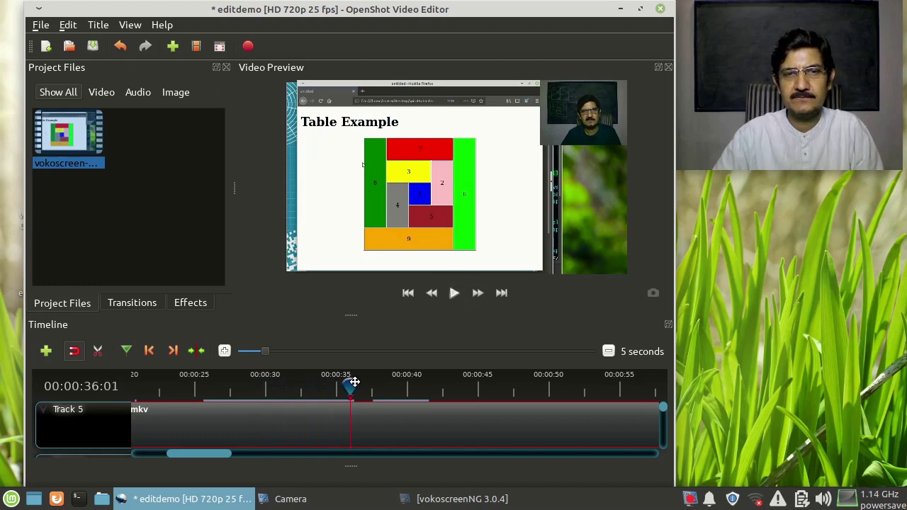
{"action": "left_click_drag", "start_coordinate": [349, 384], "coordinate": [333, 384]}
{"action": "left_click", "coordinate": [454, 293]}
{"action": "left_click", "coordinate": [454, 293]}
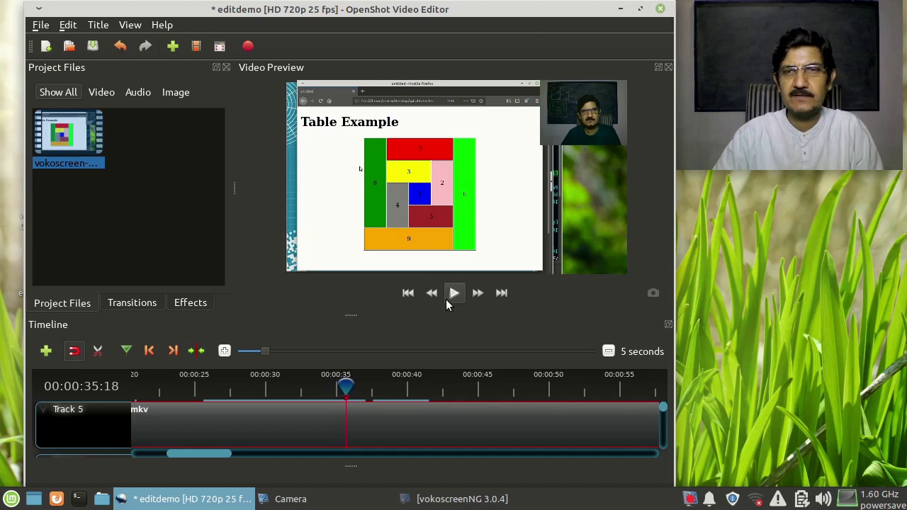
{"action": "left_click_drag", "start_coordinate": [346, 387], "coordinate": [334, 386]}
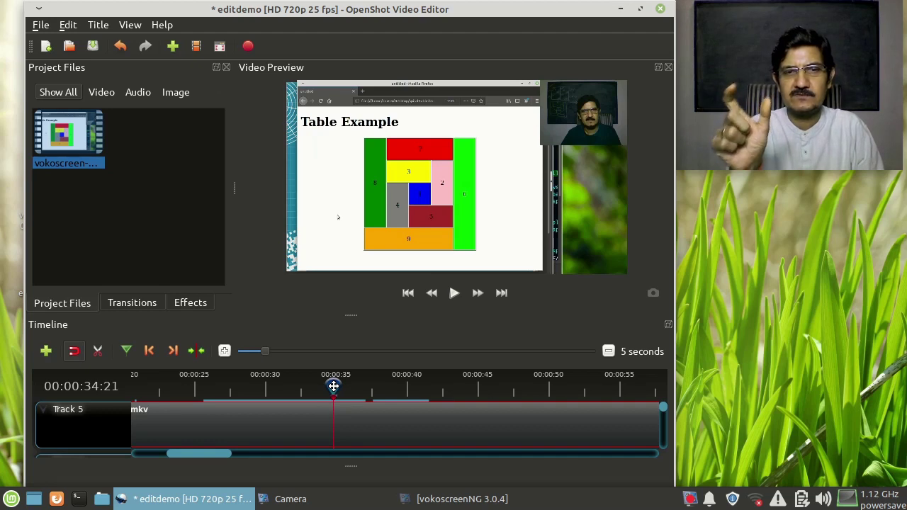
Split the Track 5 clip at about 00:00:35 with Slice All, keeping both sides
{"action": "right_click", "coordinate": [333, 387]}
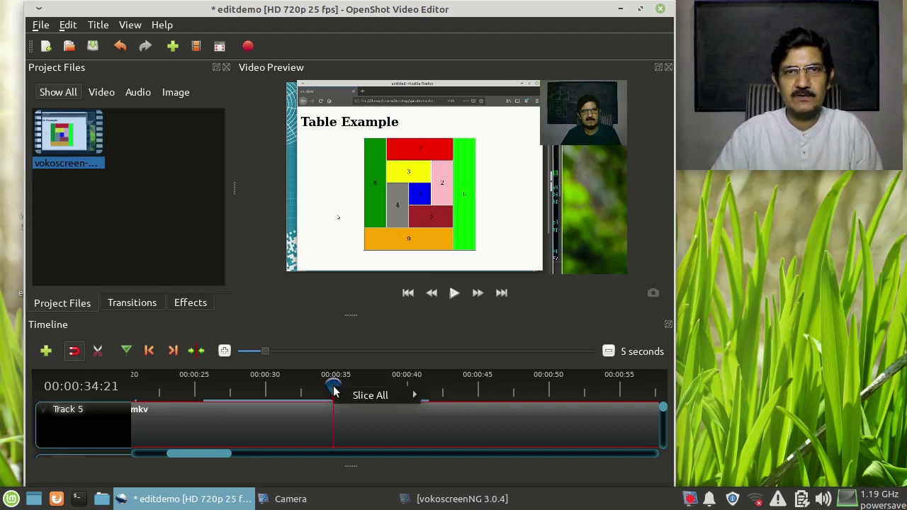
{"action": "mouse_move", "coordinate": [387, 396]}
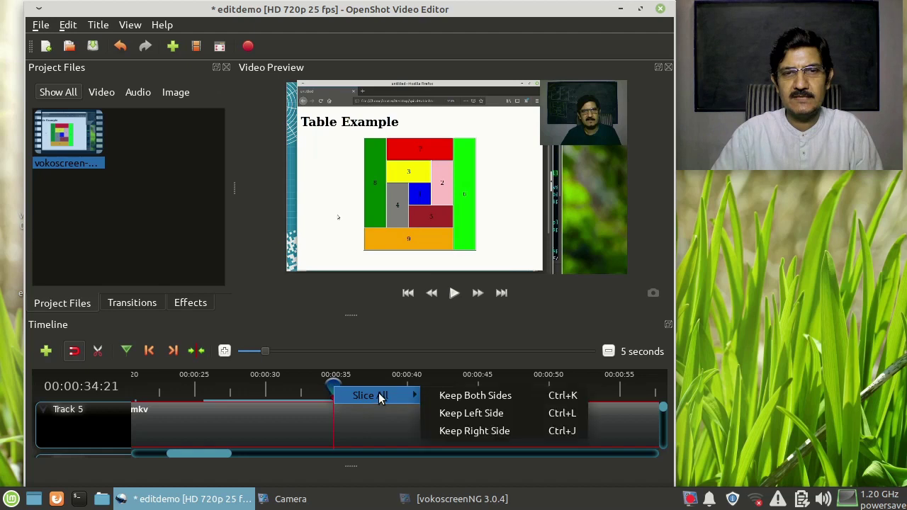
{"action": "left_click", "coordinate": [453, 395]}
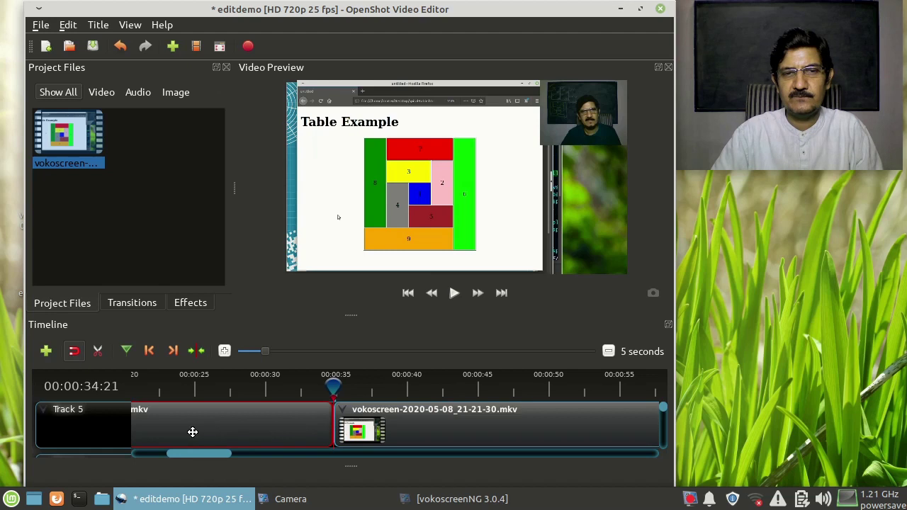
Review playback between 00:00:51 and 00:00:55 and stop the playhead at 00:00:54:20
{"action": "left_click_drag", "start_coordinate": [216, 453], "coordinate": [244, 459]}
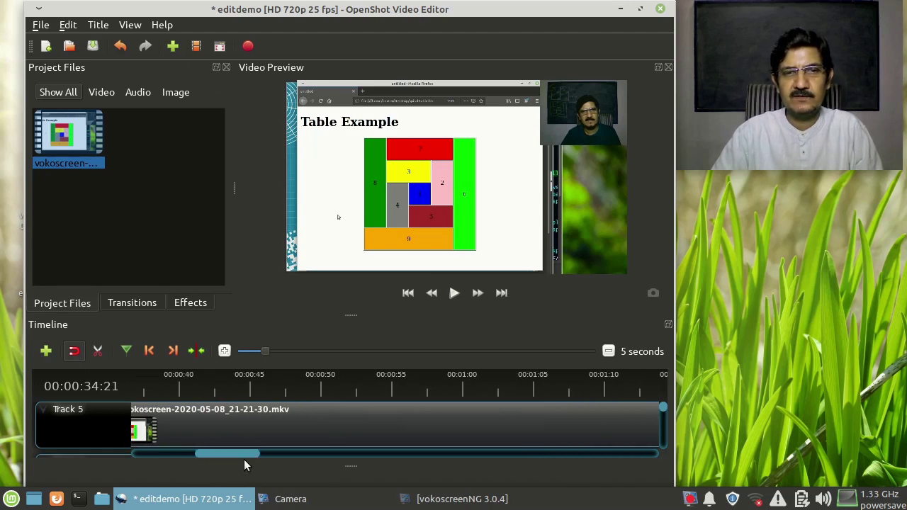
{"action": "left_click_drag", "start_coordinate": [314, 383], "coordinate": [375, 389]}
{"action": "left_click", "coordinate": [455, 293]}
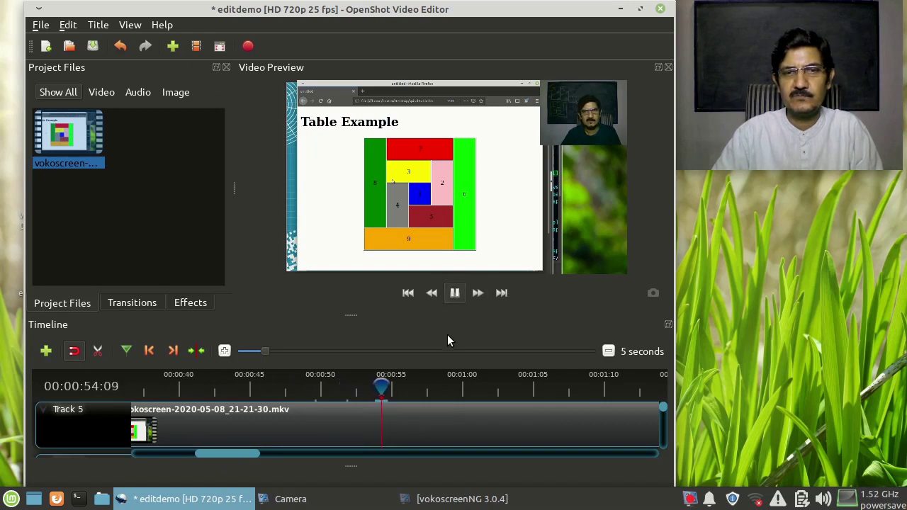
{"action": "left_click", "coordinate": [455, 293]}
{"action": "left_click", "coordinate": [339, 387]}
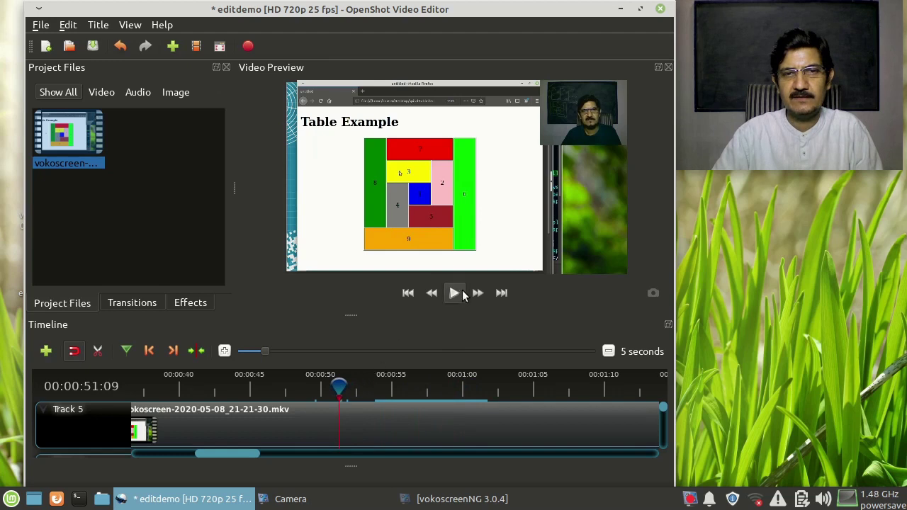
{"action": "left_click", "coordinate": [455, 294]}
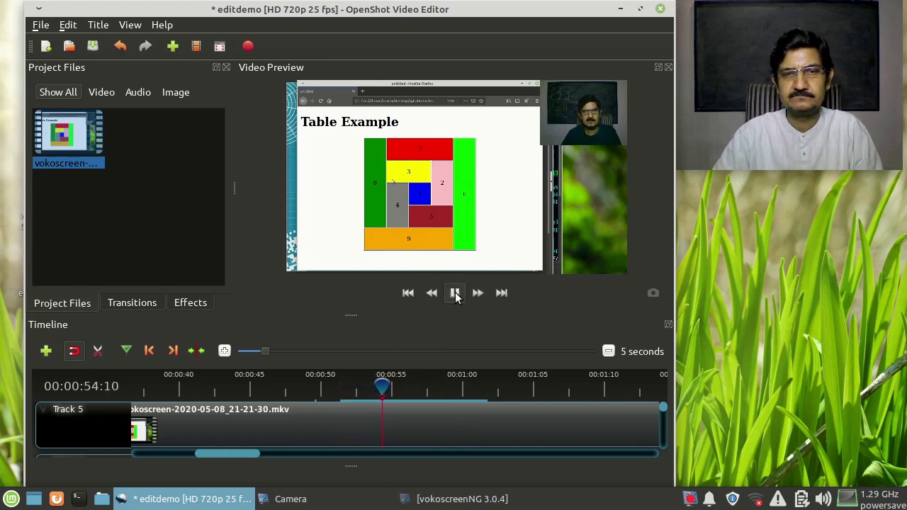
{"action": "left_click", "coordinate": [455, 294]}
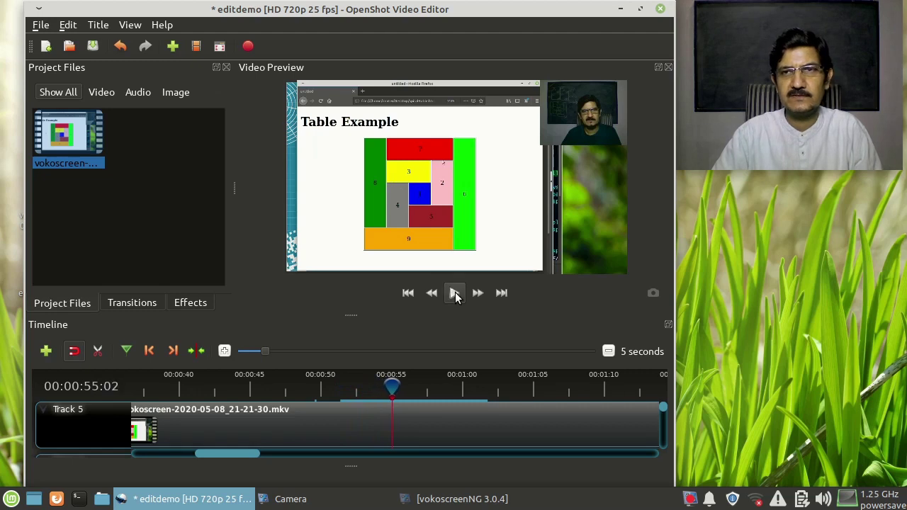
{"action": "left_click", "coordinate": [455, 294]}
{"action": "left_click", "coordinate": [455, 294]}
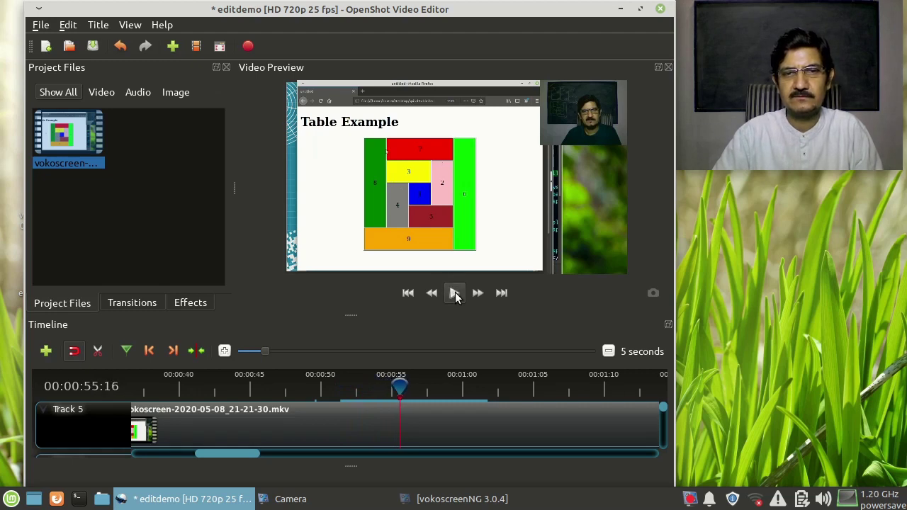
{"action": "left_click", "coordinate": [384, 383]}
{"action": "left_click_drag", "start_coordinate": [385, 383], "coordinate": [383, 384]}
{"action": "left_click", "coordinate": [455, 294]}
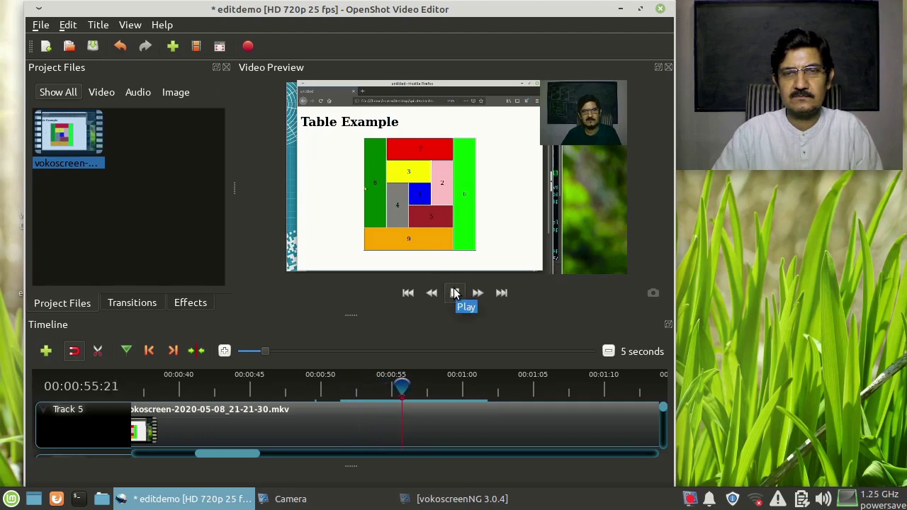
{"action": "left_click", "coordinate": [339, 381]}
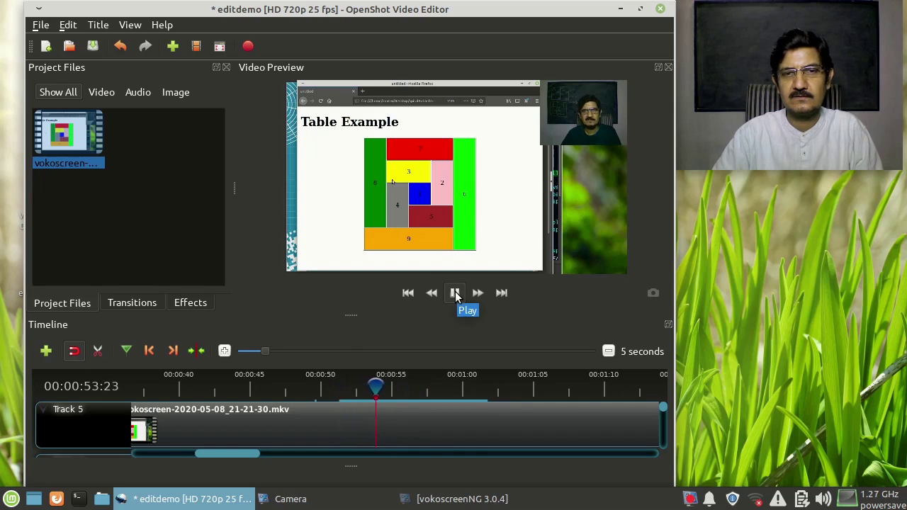
{"action": "left_click", "coordinate": [455, 295]}
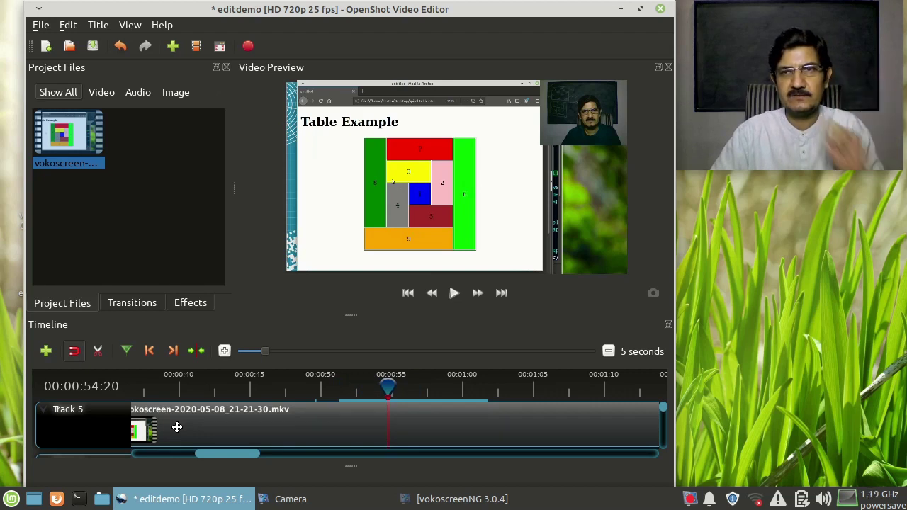
Slice all clips at 00:00:54:20, keeping the right side to remove the earlier footage
{"action": "right_click", "coordinate": [391, 384]}
{"action": "mouse_move", "coordinate": [400, 392]}
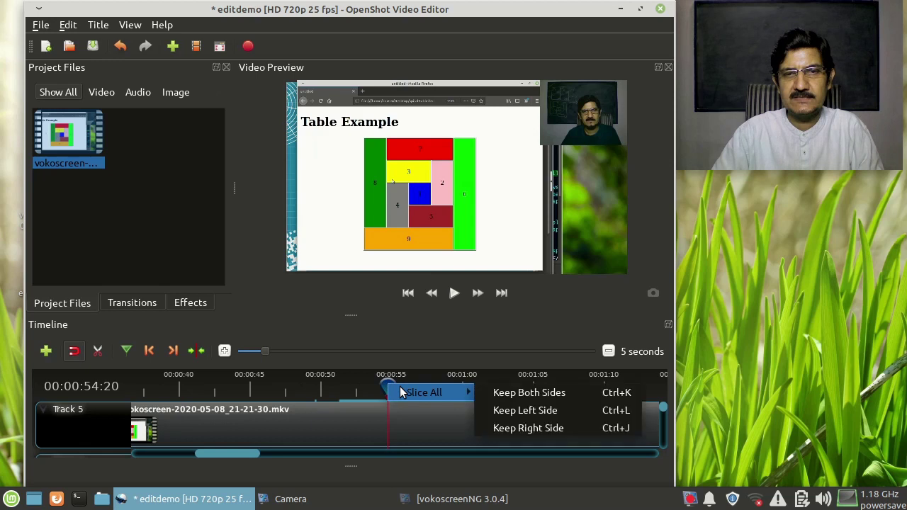
{"action": "left_click", "coordinate": [538, 428]}
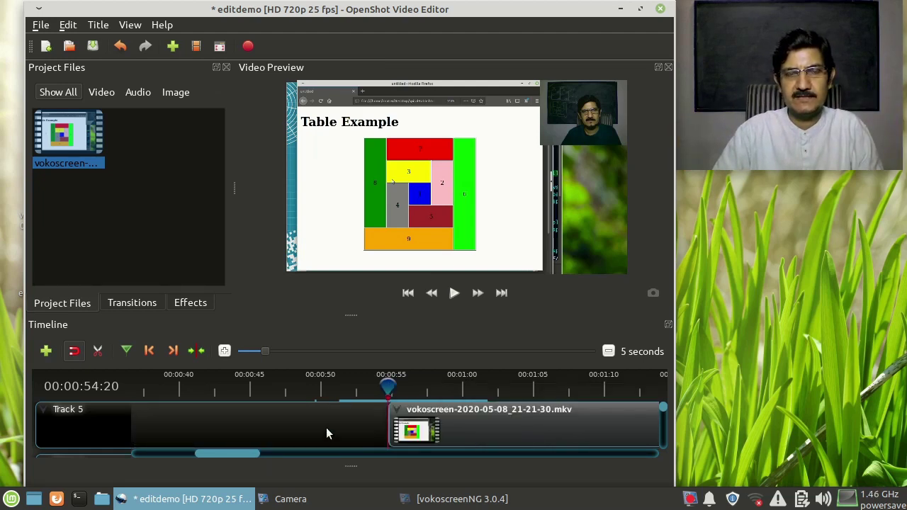
{"action": "scroll", "coordinate": [326, 428], "scroll_direction": "down", "scroll_amount": 1}
{"action": "mouse_move", "coordinate": [290, 450]}
{"action": "left_mouse_down"}
{"action": "mouse_move", "coordinate": [296, 455]}
{"action": "mouse_move", "coordinate": [283, 453]}
{"action": "left_mouse_up"}
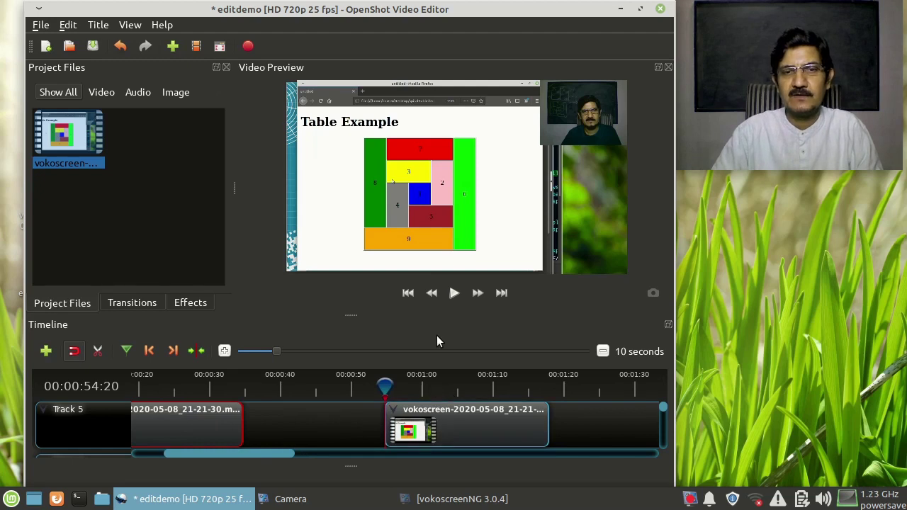
{"action": "left_click", "coordinate": [453, 390]}
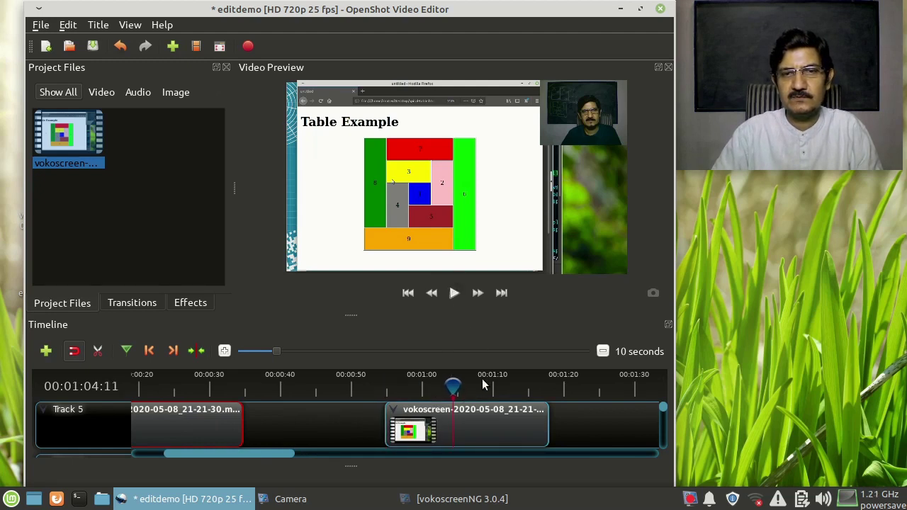
{"action": "left_click", "coordinate": [489, 388]}
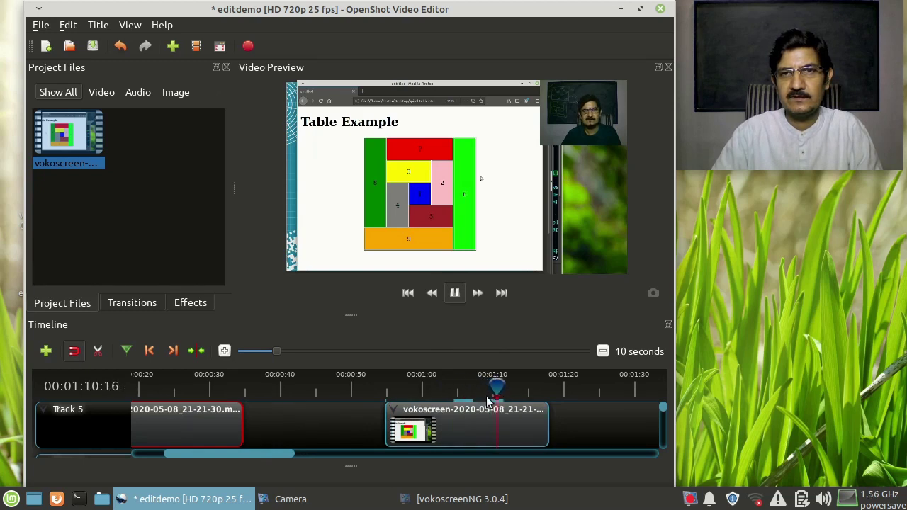
{"action": "left_click", "coordinate": [523, 386]}
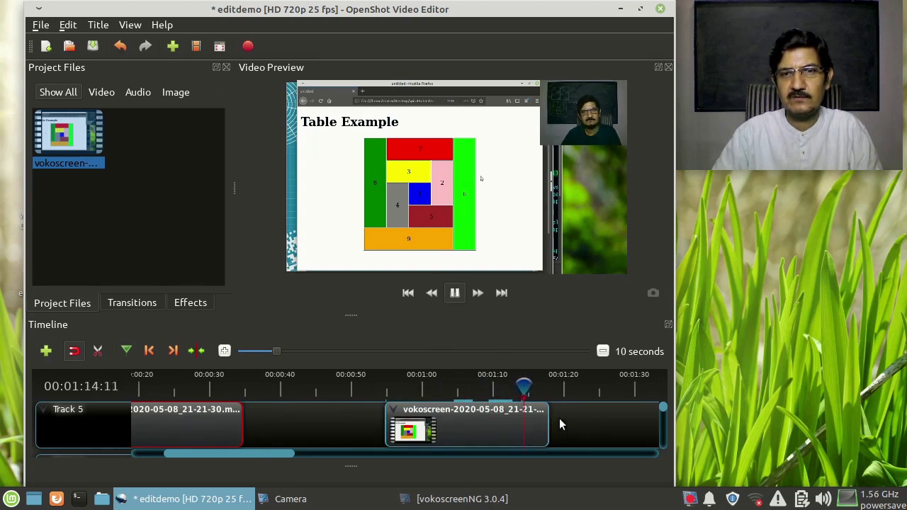
{"action": "left_click", "coordinate": [489, 388]}
{"action": "left_click", "coordinate": [455, 294]}
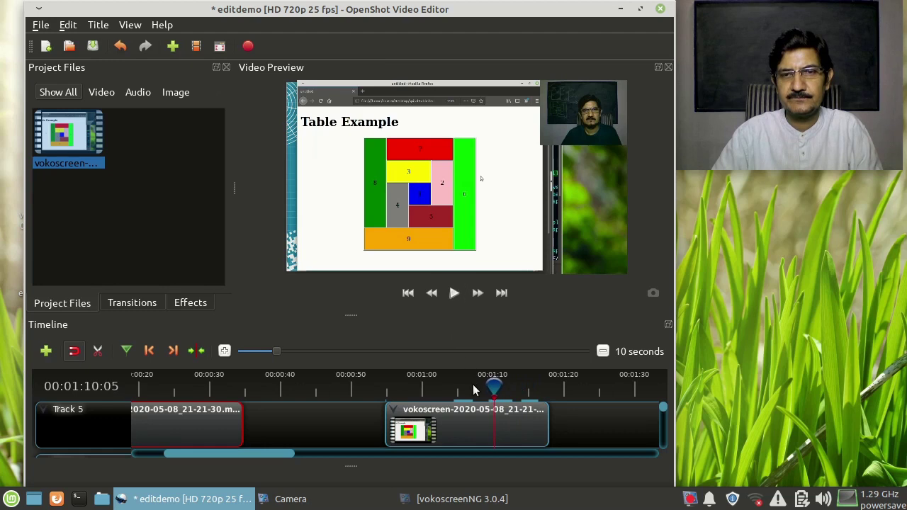
{"action": "left_click", "coordinate": [455, 294]}
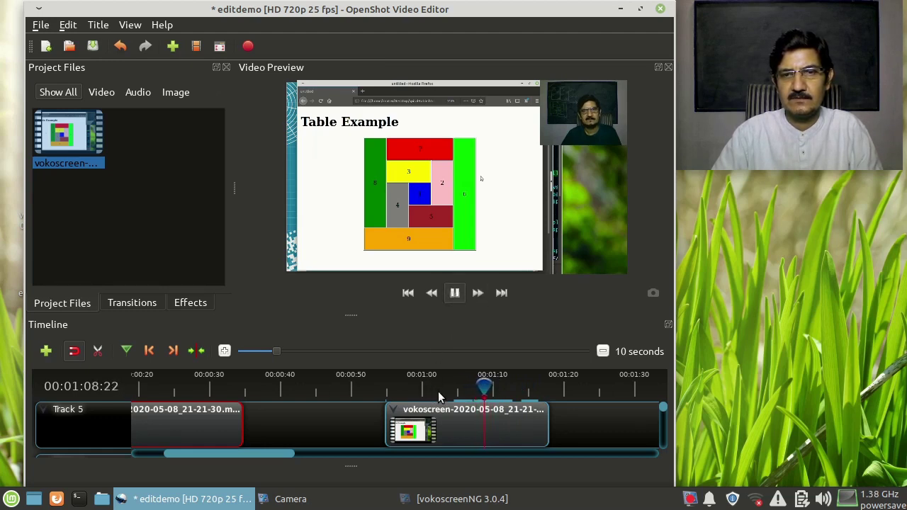
{"action": "left_click", "coordinate": [455, 293]}
{"action": "left_click_drag", "start_coordinate": [497, 387], "coordinate": [490, 388]}
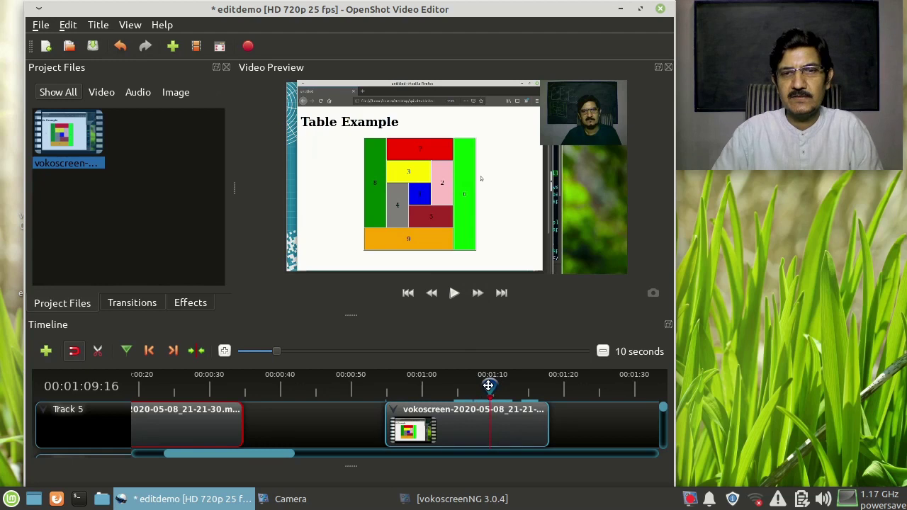
Slice all clips at 00:01:09:16, keeping the left side to trim the later footage
{"action": "right_click", "coordinate": [489, 388]}
{"action": "left_click", "coordinate": [607, 419]}
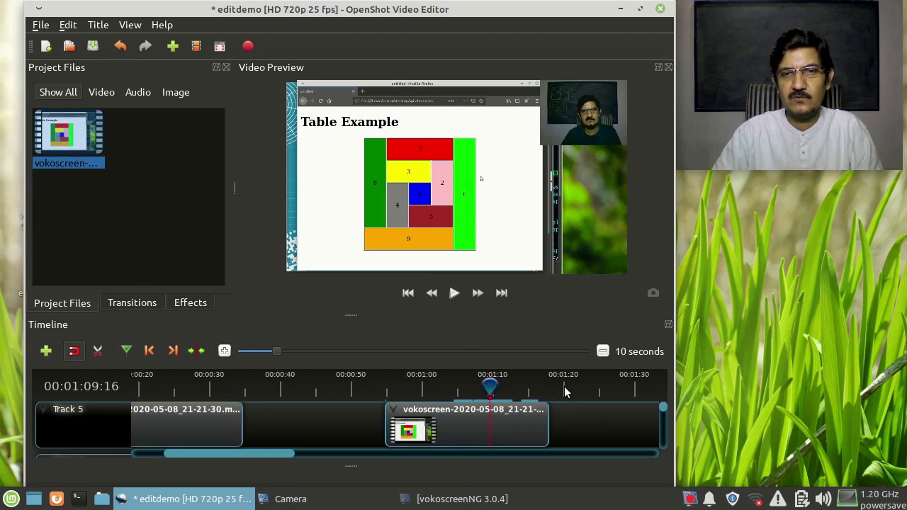
{"action": "right_click", "coordinate": [491, 387]}
{"action": "mouse_move", "coordinate": [528, 397]}
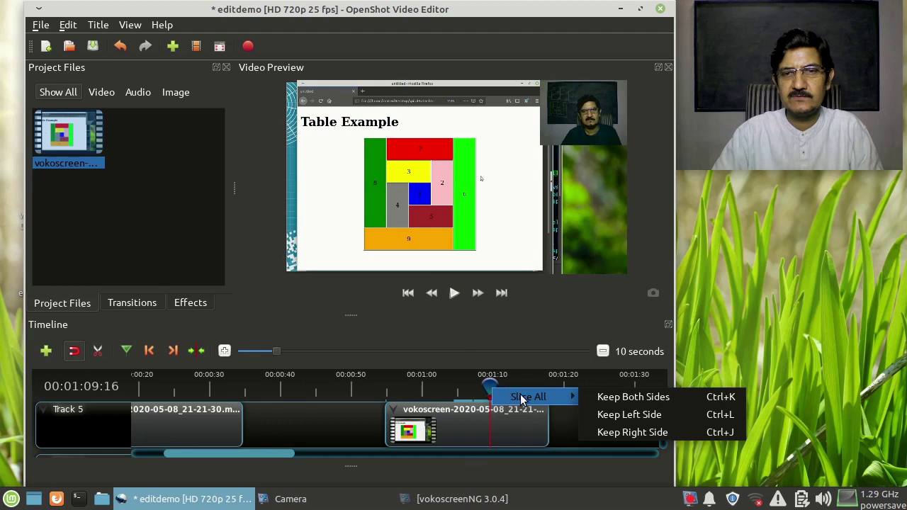
{"action": "left_click", "coordinate": [643, 414]}
{"action": "left_click_drag", "start_coordinate": [289, 453], "coordinate": [246, 450]}
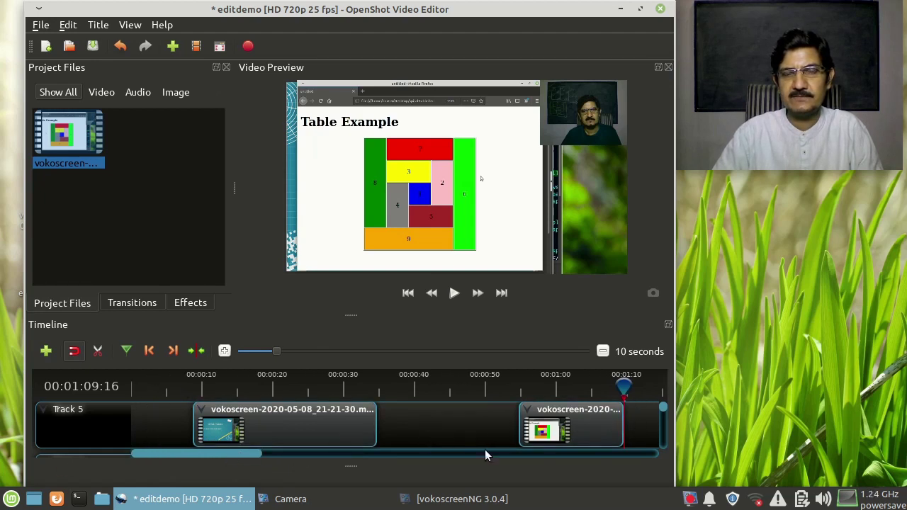
Move the second clip flush against the first and save the editdemo project
{"action": "left_click_drag", "start_coordinate": [552, 424], "coordinate": [413, 424]}
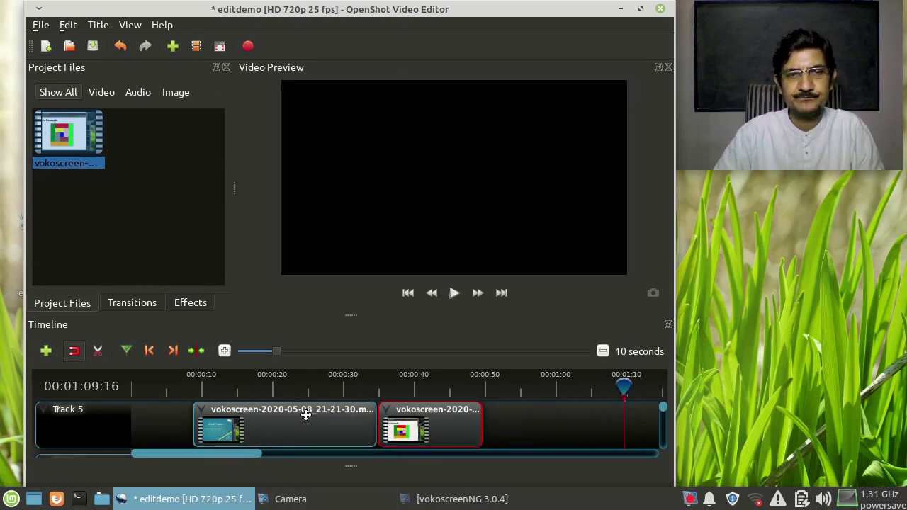
{"action": "key", "text": "ctrl+s"}
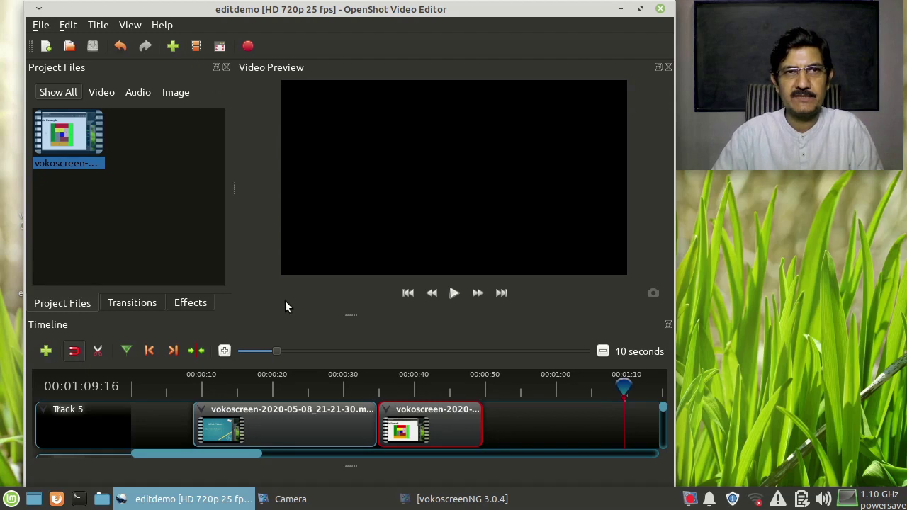
Start a new static title using the plain black TITLE template
{"action": "left_click", "coordinate": [99, 26]}
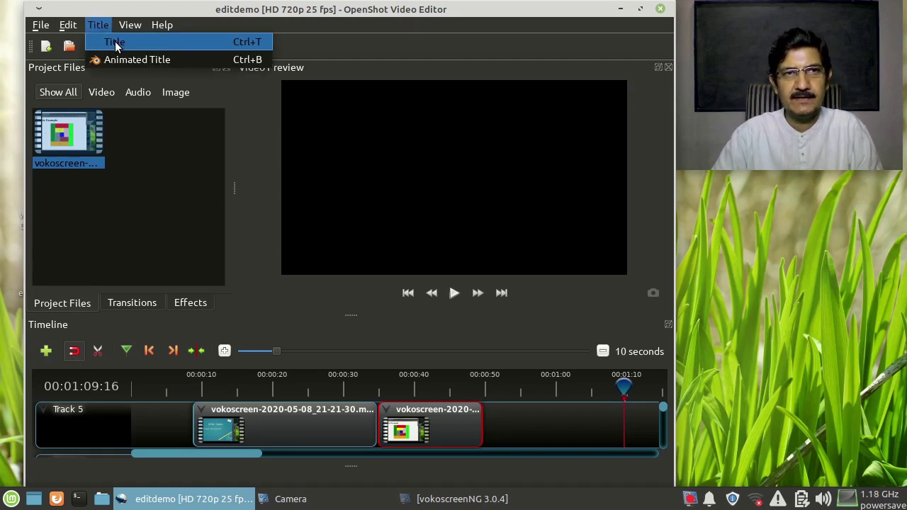
{"action": "left_click", "coordinate": [117, 47]}
{"action": "left_click_drag", "start_coordinate": [336, 105], "coordinate": [343, 63]}
{"action": "scroll", "coordinate": [261, 208], "scroll_direction": "down", "scroll_amount": 10}
{"action": "scroll", "coordinate": [268, 297], "scroll_direction": "up", "scroll_amount": 3}
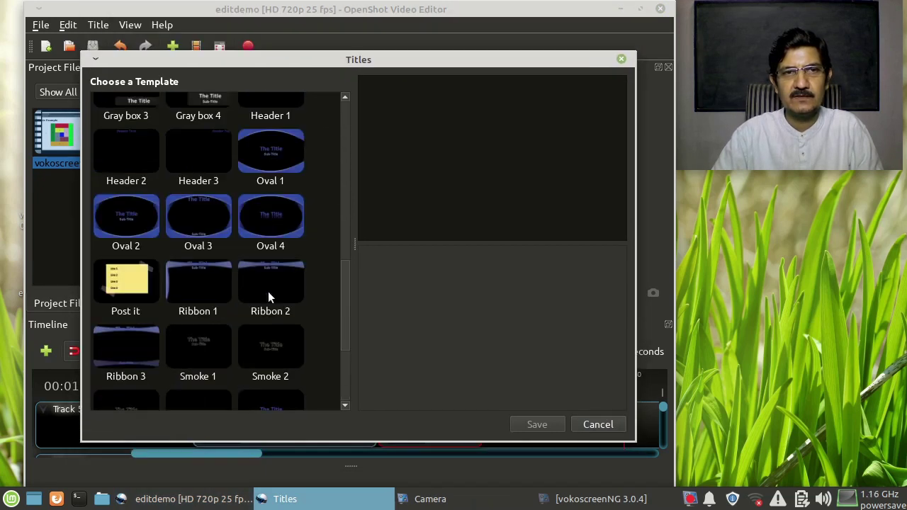
{"action": "scroll", "coordinate": [268, 296], "scroll_direction": "down", "scroll_amount": 3}
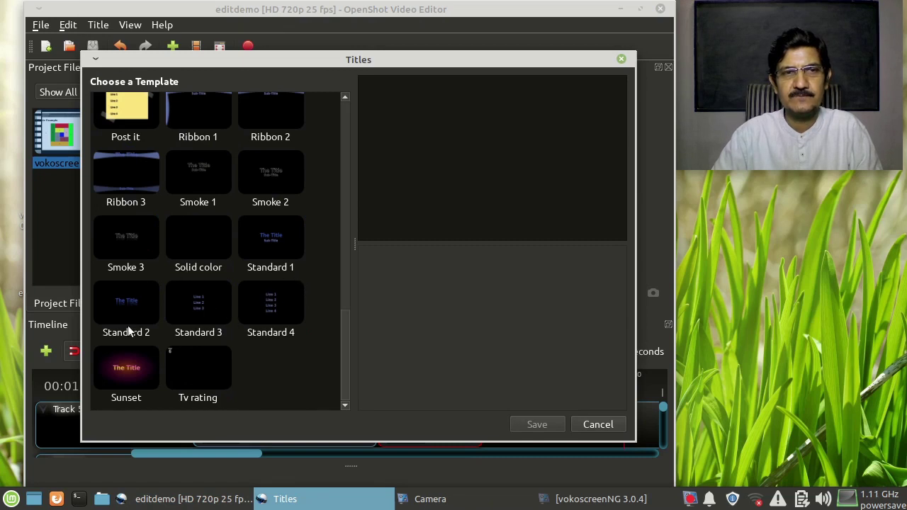
{"action": "scroll", "coordinate": [193, 317], "scroll_direction": "up", "scroll_amount": 3}
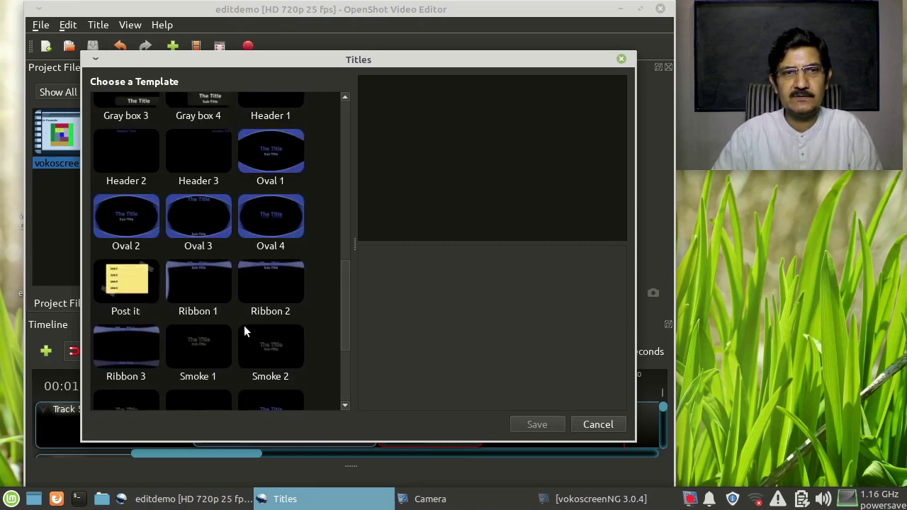
{"action": "scroll", "coordinate": [225, 337], "scroll_direction": "up", "scroll_amount": 5}
{"action": "scroll", "coordinate": [226, 339], "scroll_direction": "up", "scroll_amount": 3}
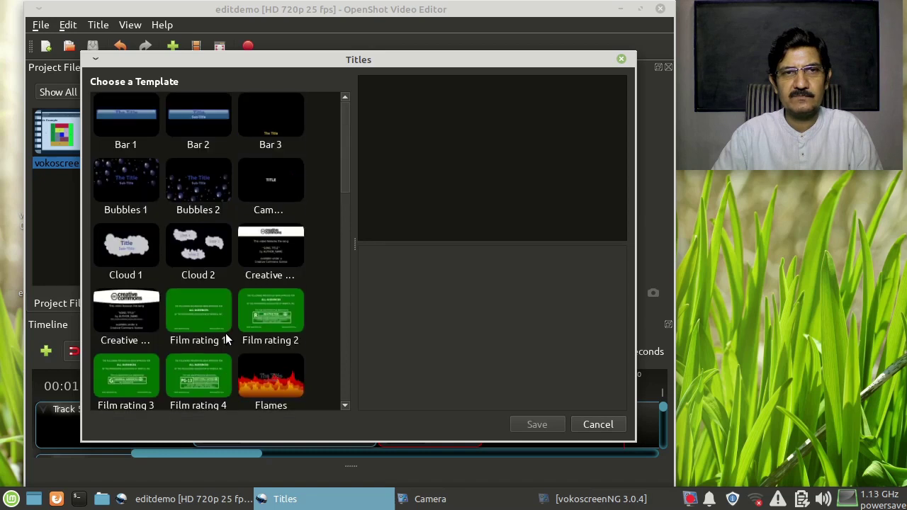
{"action": "left_click", "coordinate": [282, 188]}
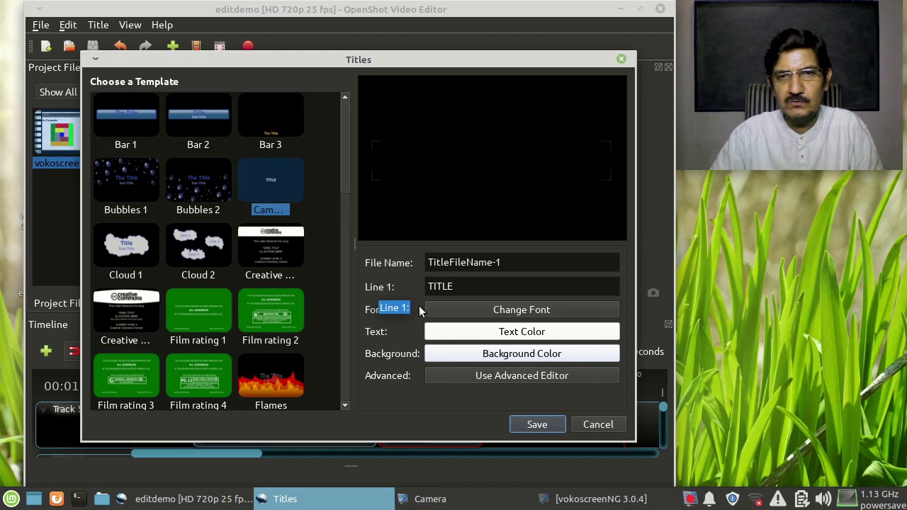
Change the title text font to Ubuntu Mono
{"action": "left_click", "coordinate": [474, 310]}
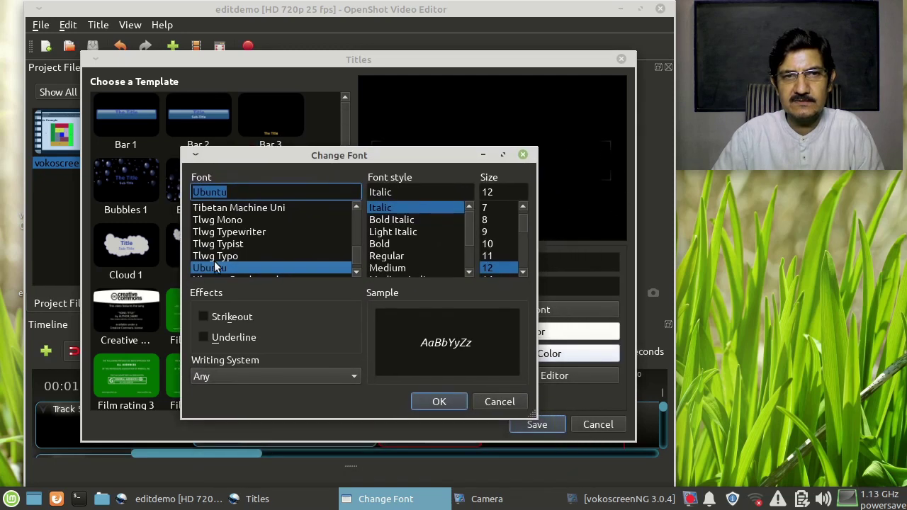
{"action": "scroll", "coordinate": [225, 244], "scroll_direction": "down", "scroll_amount": 2}
{"action": "scroll", "coordinate": [231, 258], "scroll_direction": "up", "scroll_amount": 15}
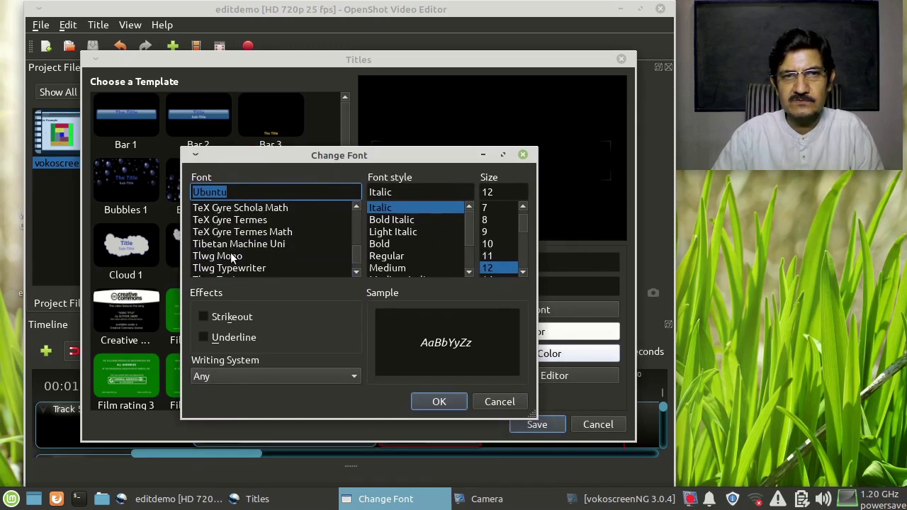
{"action": "scroll", "coordinate": [231, 258], "scroll_direction": "up", "scroll_amount": 20}
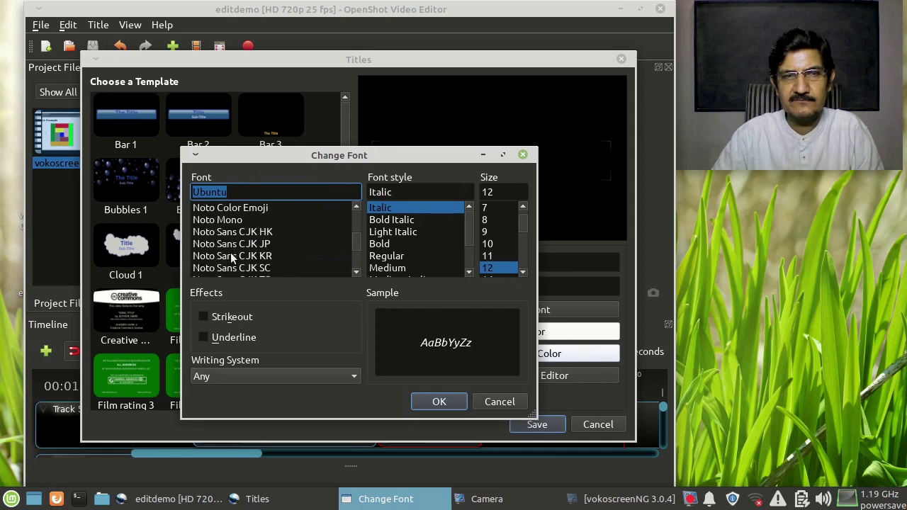
{"action": "scroll", "coordinate": [231, 257], "scroll_direction": "up", "scroll_amount": 6}
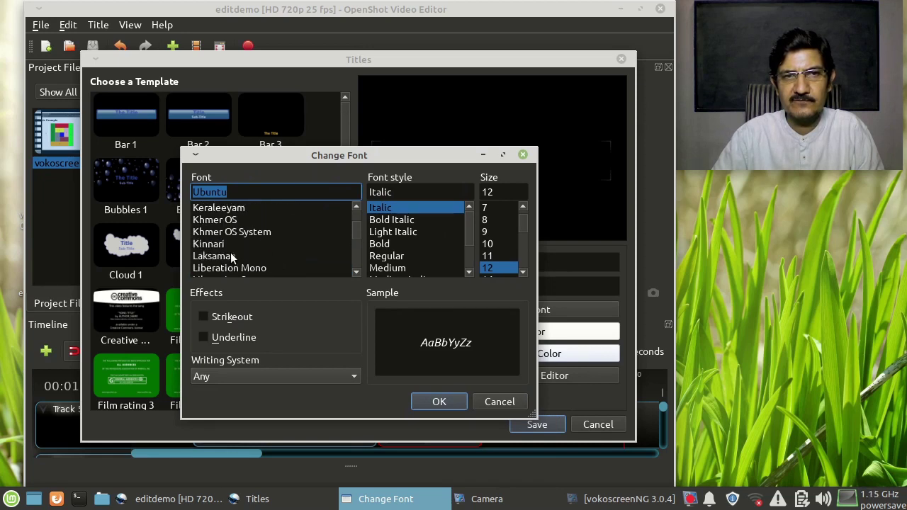
{"action": "scroll", "coordinate": [287, 235], "scroll_direction": "down", "scroll_amount": 10}
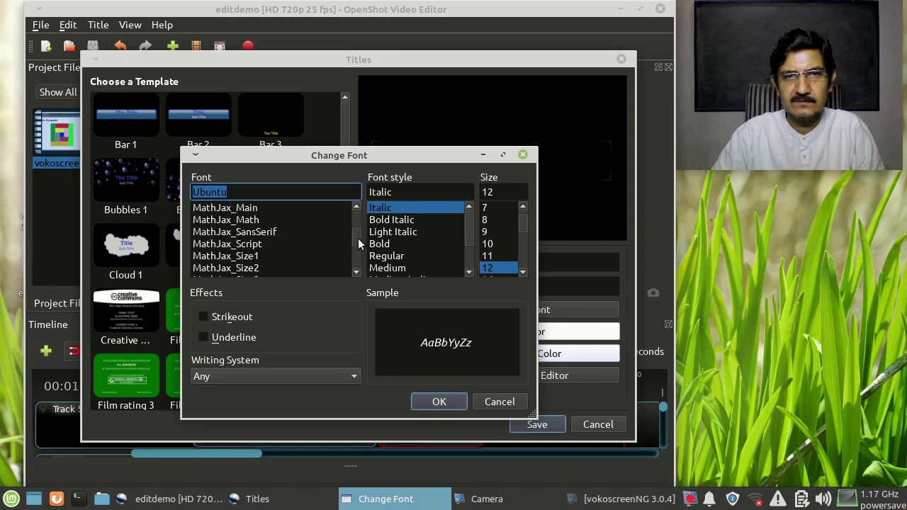
{"action": "left_click_drag", "start_coordinate": [358, 238], "coordinate": [348, 299]}
{"action": "scroll", "coordinate": [236, 266], "scroll_direction": "up", "scroll_amount": 3}
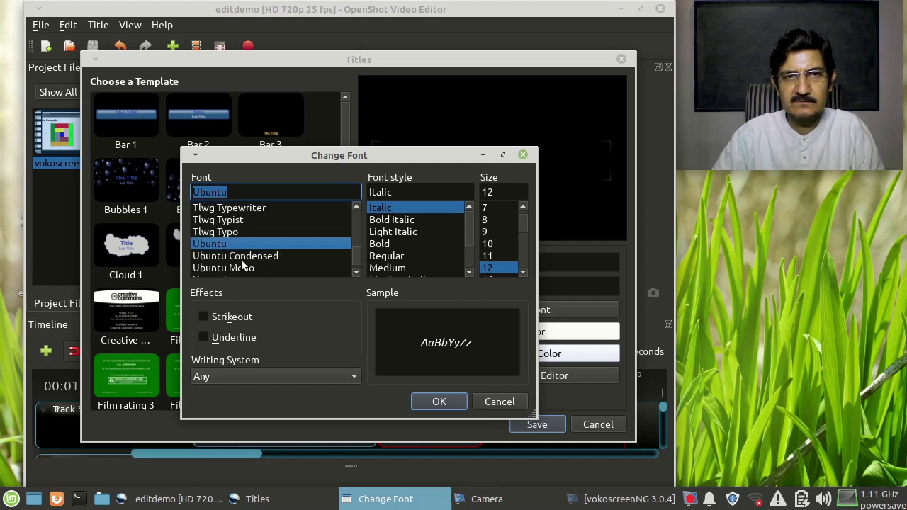
{"action": "left_click", "coordinate": [243, 269]}
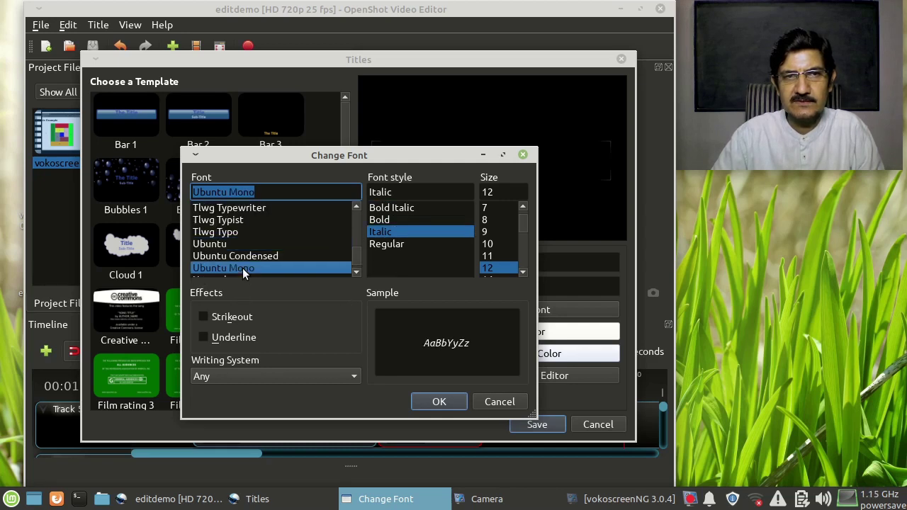
{"action": "left_click", "coordinate": [440, 402]}
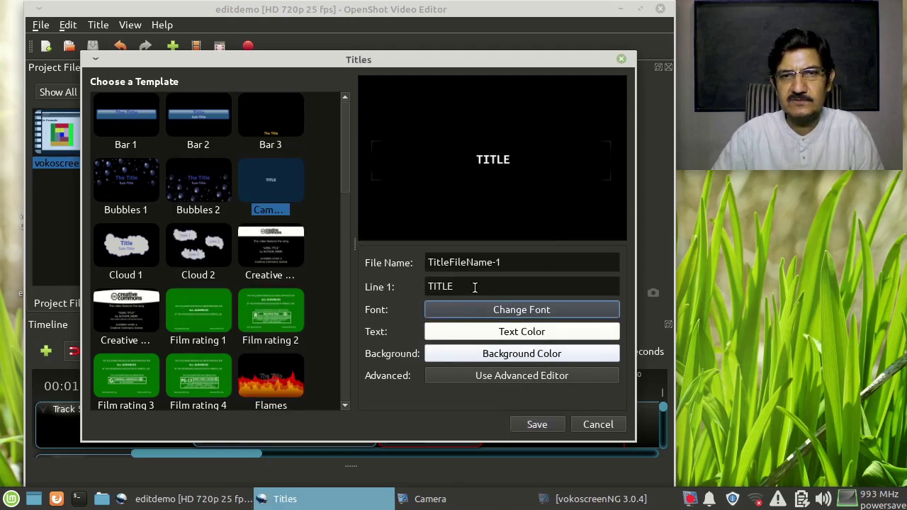
Replace the placeholder TITLE text with 'OpenShot Editing Demo'
{"action": "left_click_drag", "start_coordinate": [475, 288], "coordinate": [429, 286]}
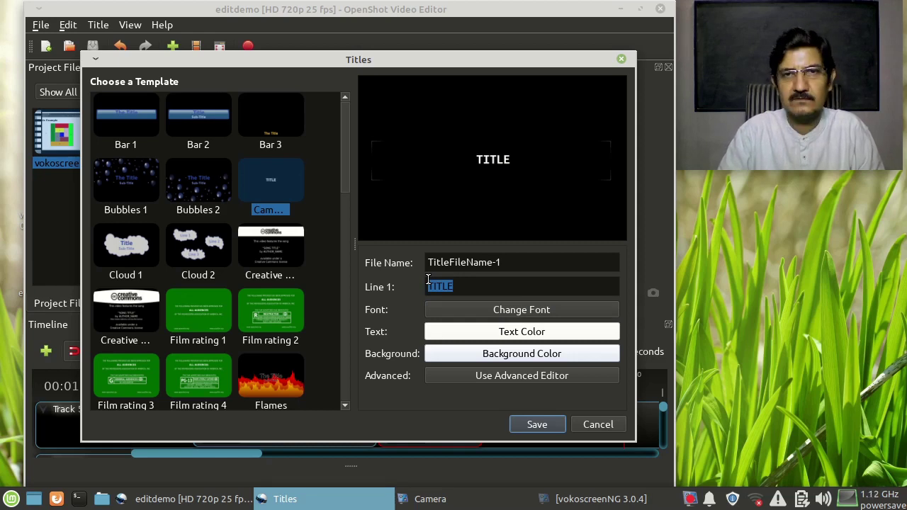
{"action": "type", "text": "0"}
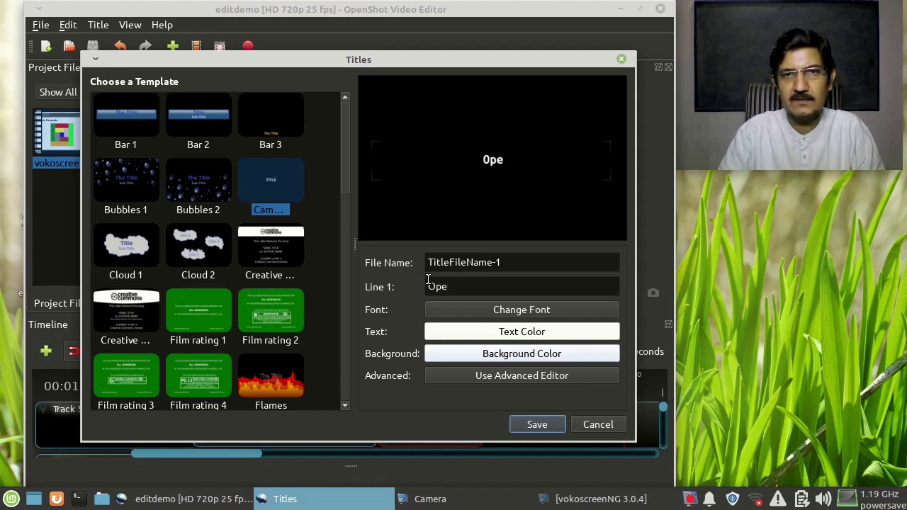
{"action": "type", "text": "nSh"}
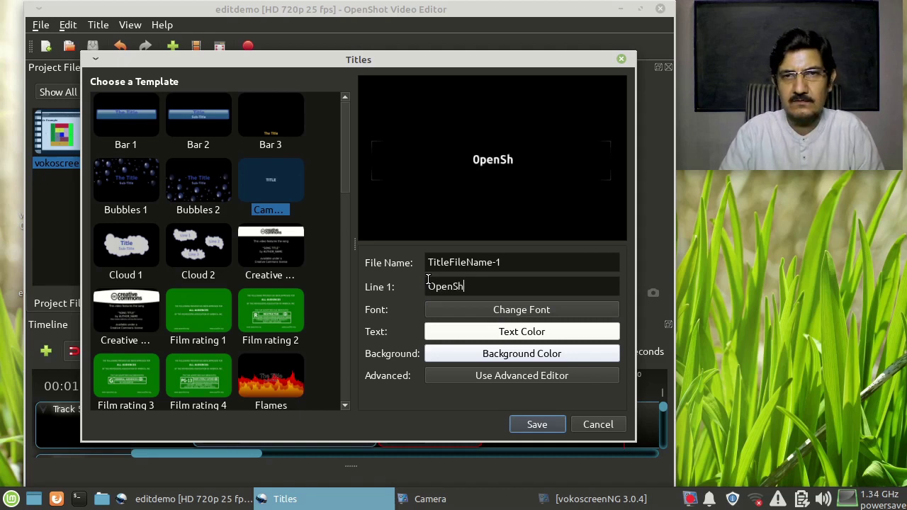
{"action": "type", "text": "ot"}
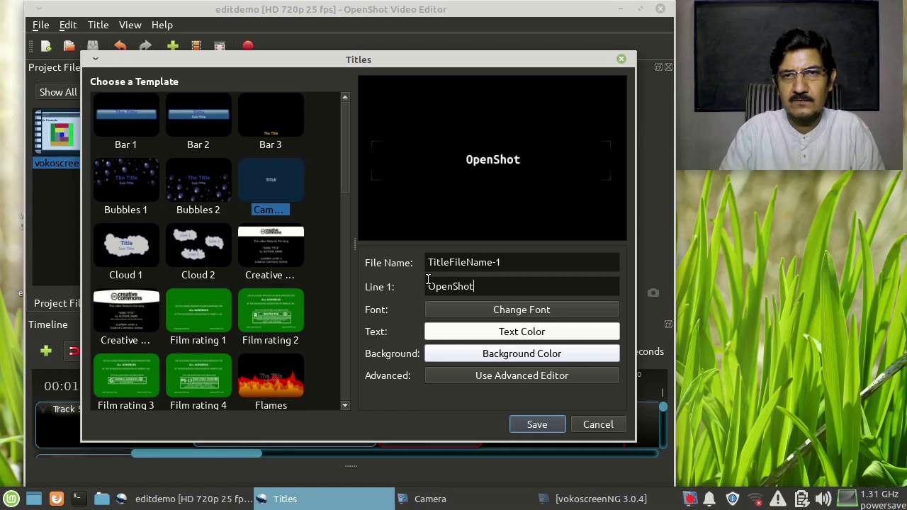
{"action": "type", "text": " Editn"}
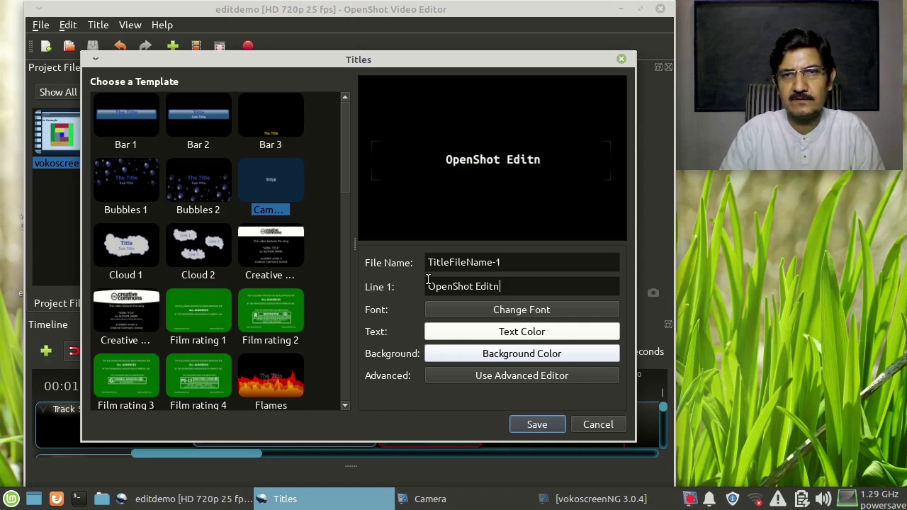
{"action": "key", "text": "BackSpace"}
{"action": "type", "text": "ing Demo"}
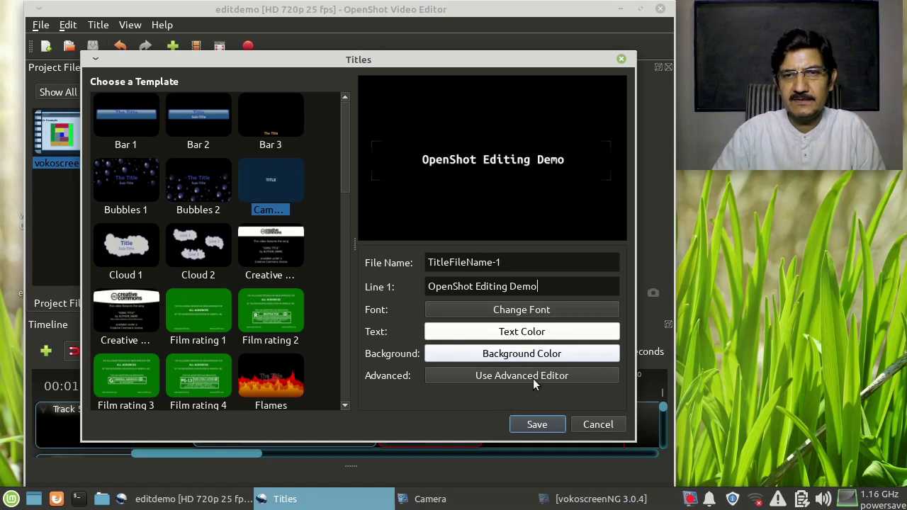
Colour the title text dark yellow (#cabd2b)
{"action": "left_click", "coordinate": [538, 333]}
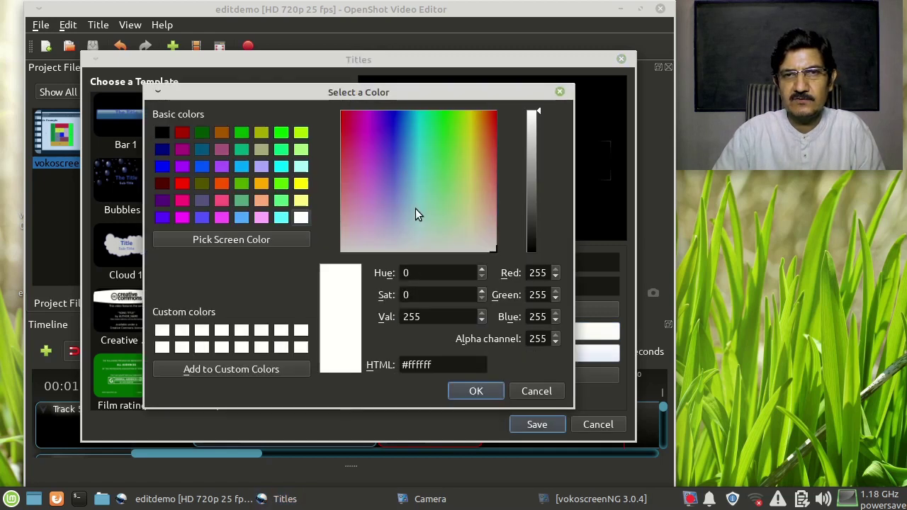
{"action": "left_click", "coordinate": [472, 170]}
{"action": "left_click_drag", "start_coordinate": [472, 170], "coordinate": [472, 141]}
{"action": "left_click_drag", "start_coordinate": [532, 121], "coordinate": [531, 158]}
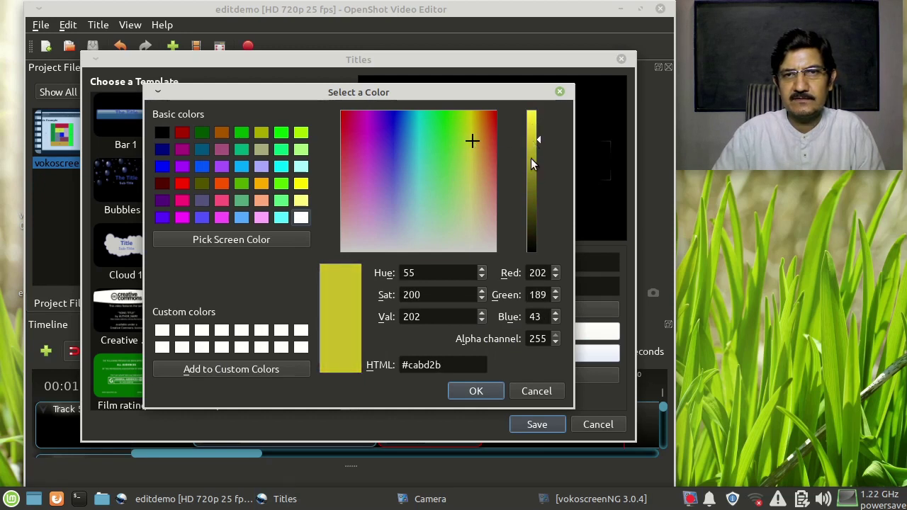
{"action": "left_click", "coordinate": [500, 394]}
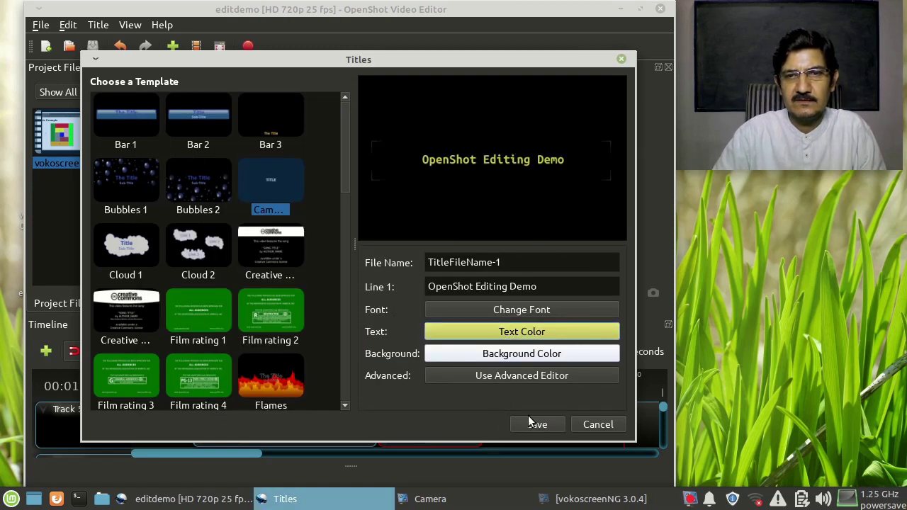
Save the title, place it at the start of Track 5, and remove the automatic transition
{"action": "left_click", "coordinate": [530, 424]}
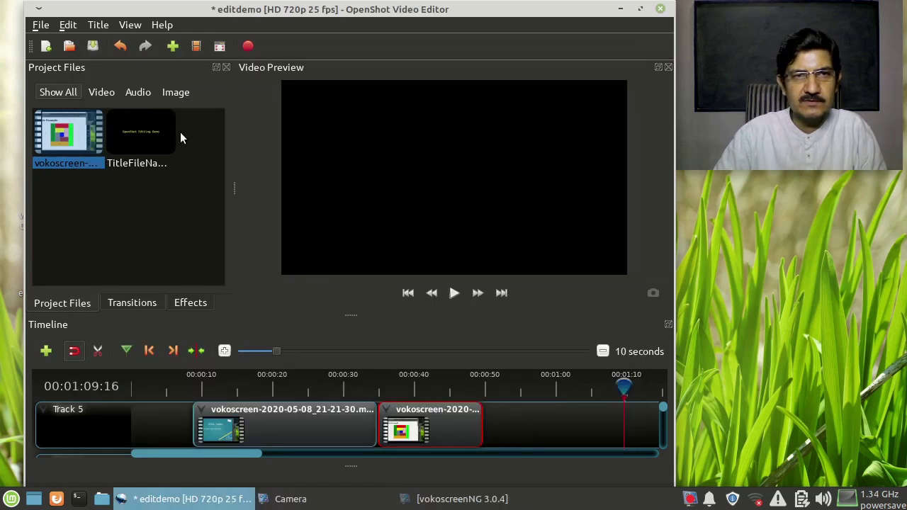
{"action": "left_click_drag", "start_coordinate": [147, 126], "coordinate": [131, 424]}
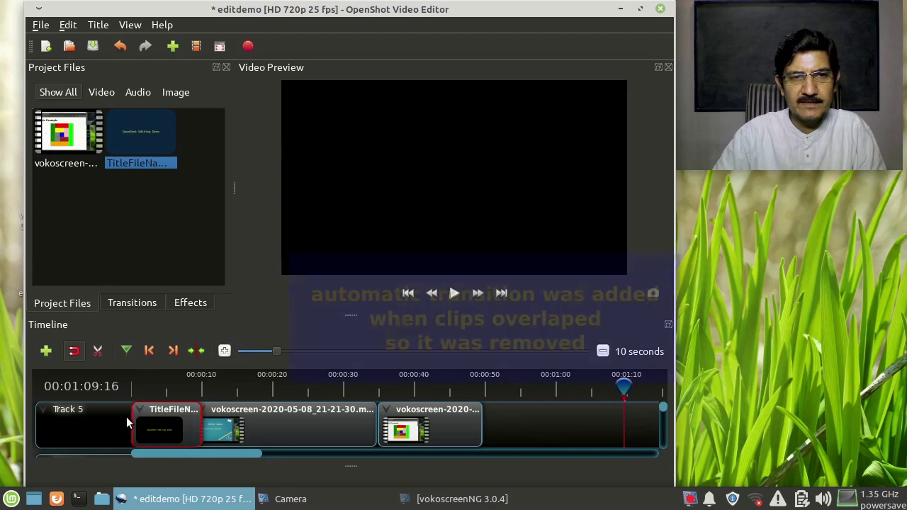
{"action": "right_click", "coordinate": [200, 436]}
{"action": "left_click", "coordinate": [212, 424]}
Shift the recording clips right to uncover the title, then shorten the title clip
{"action": "left_click_drag", "start_coordinate": [425, 425], "coordinate": [441, 425]}
{"action": "left_click_drag", "start_coordinate": [361, 425], "coordinate": [360, 430]}
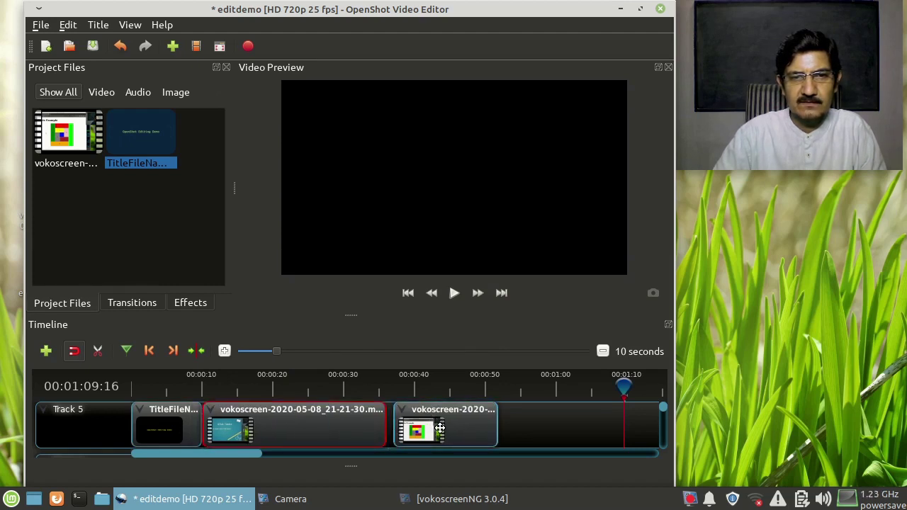
{"action": "left_click_drag", "start_coordinate": [438, 428], "coordinate": [464, 428]}
{"action": "left_click_drag", "start_coordinate": [356, 438], "coordinate": [390, 436]}
{"action": "left_click", "coordinate": [170, 432]}
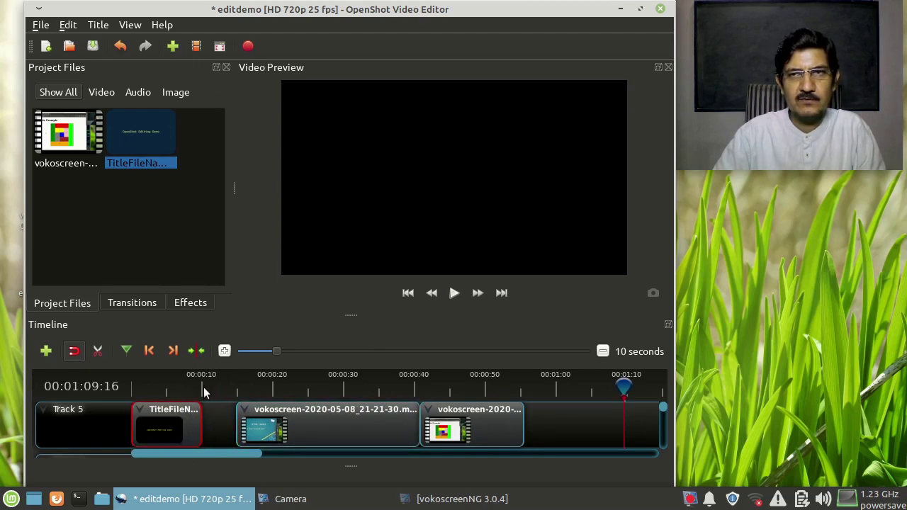
{"action": "left_click_drag", "start_coordinate": [201, 428], "coordinate": [173, 428]}
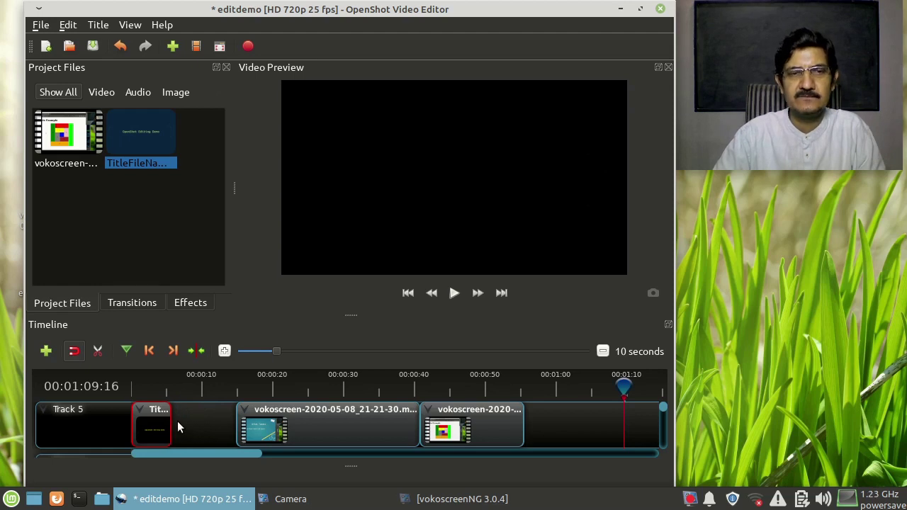
Close the gaps so both recordings follow the title directly
{"action": "left_click_drag", "start_coordinate": [262, 419], "coordinate": [196, 419]}
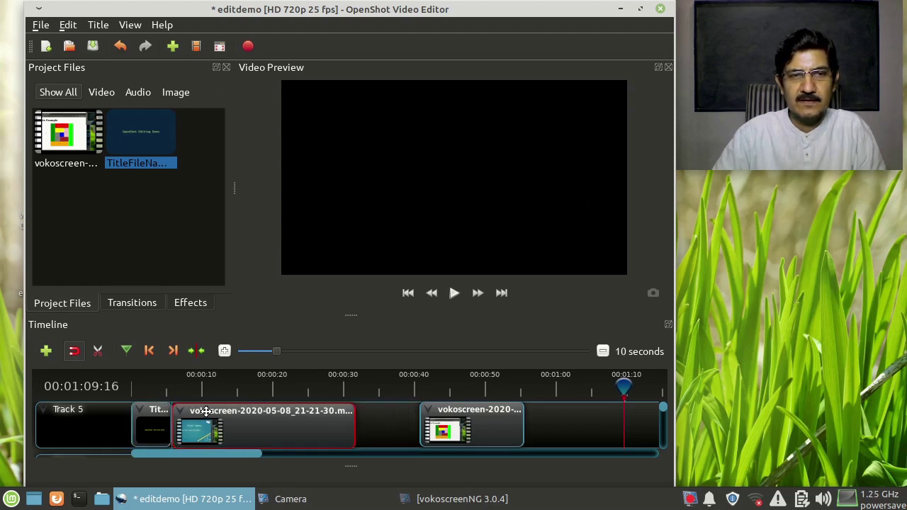
{"action": "left_click", "coordinate": [440, 419]}
{"action": "left_click_drag", "start_coordinate": [439, 420], "coordinate": [383, 419]}
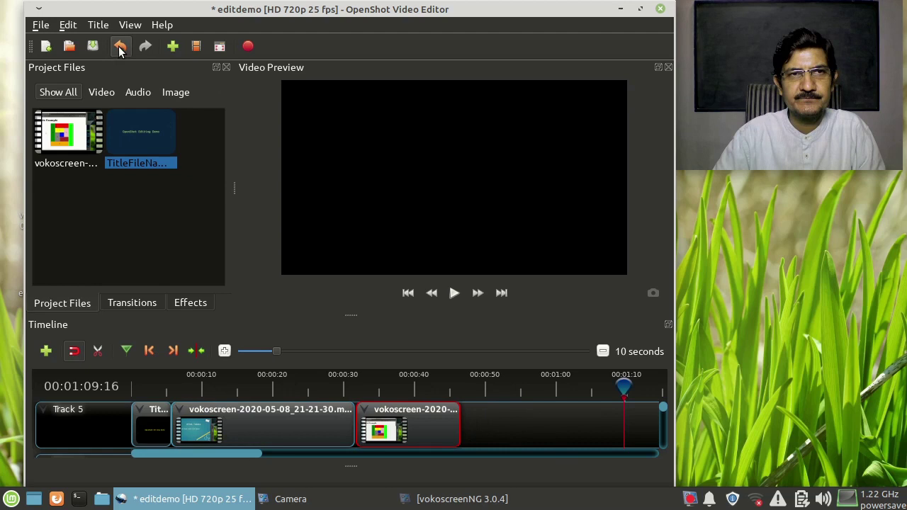
{"action": "left_click", "coordinate": [98, 24]}
Create a Sunset-template title reading 'Thanks for watching'
{"action": "left_click", "coordinate": [100, 41]}
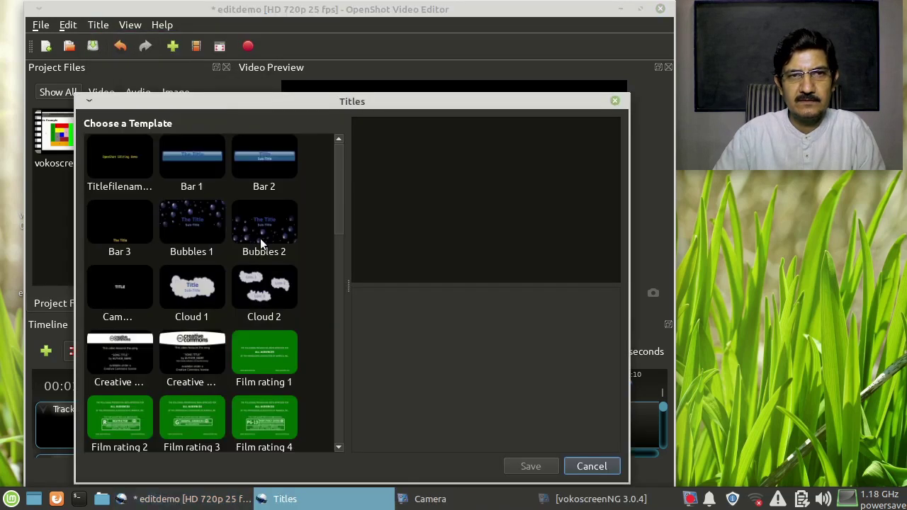
{"action": "scroll", "coordinate": [240, 328], "scroll_direction": "down", "scroll_amount": 10}
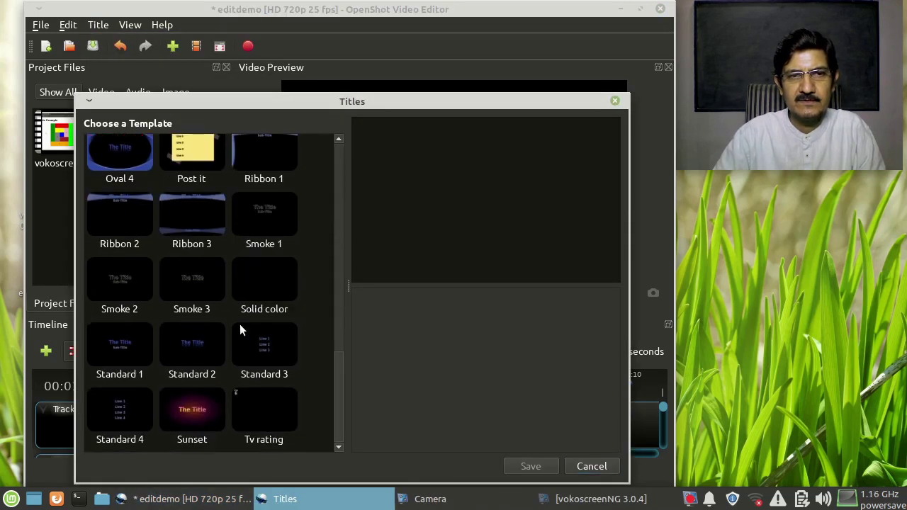
{"action": "left_click", "coordinate": [192, 437]}
{"action": "left_click_drag", "start_coordinate": [472, 328], "coordinate": [408, 325]}
{"action": "type", "text": "T"}
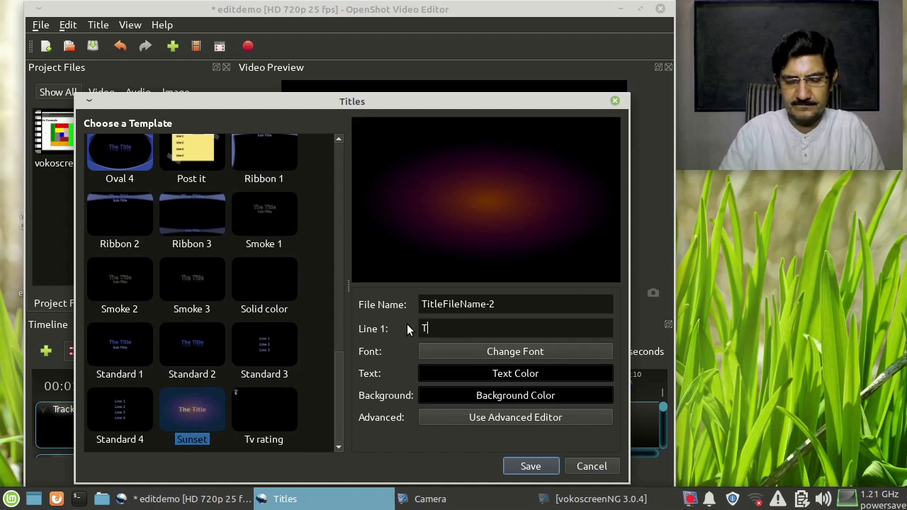
{"action": "type", "text": "hanks for watching"}
Set the title font to URW Bookman L Light Italic and save the title
{"action": "left_click", "coordinate": [453, 350]}
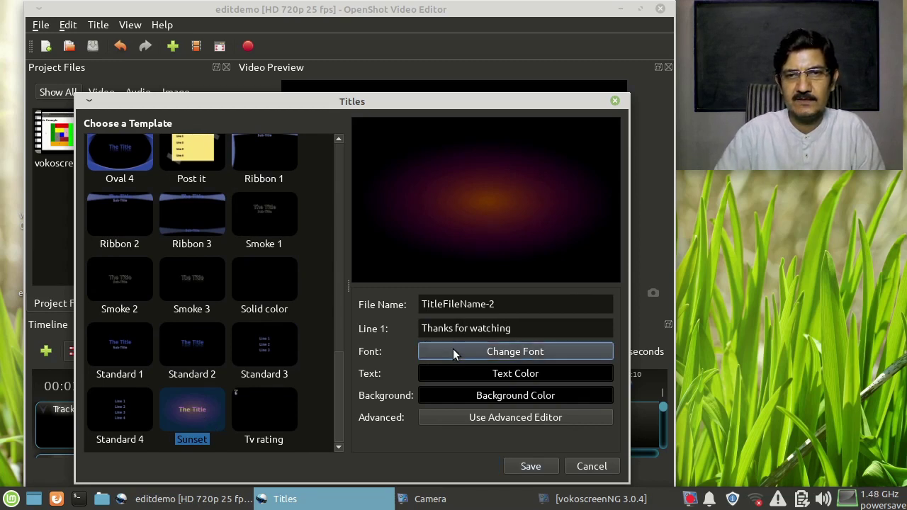
{"action": "scroll", "coordinate": [345, 221], "scroll_direction": "down", "scroll_amount": 2}
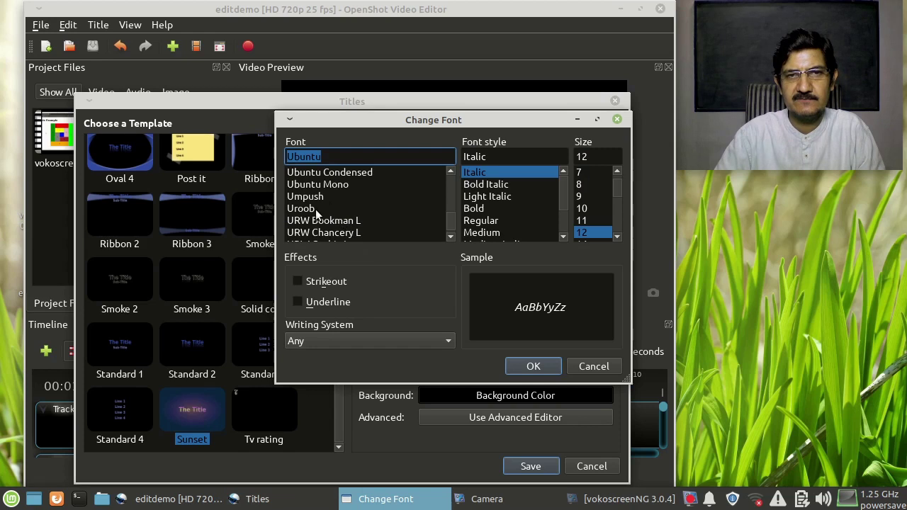
{"action": "left_click", "coordinate": [318, 221]}
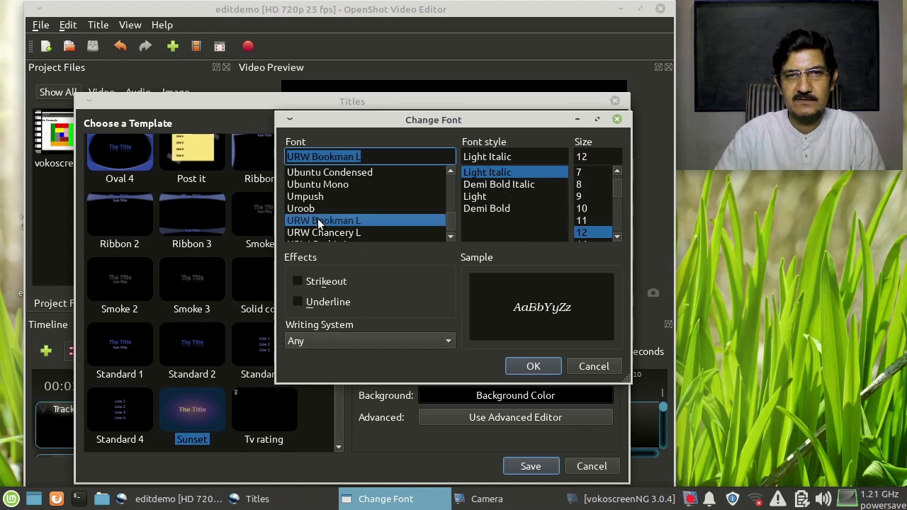
{"action": "left_click", "coordinate": [531, 367]}
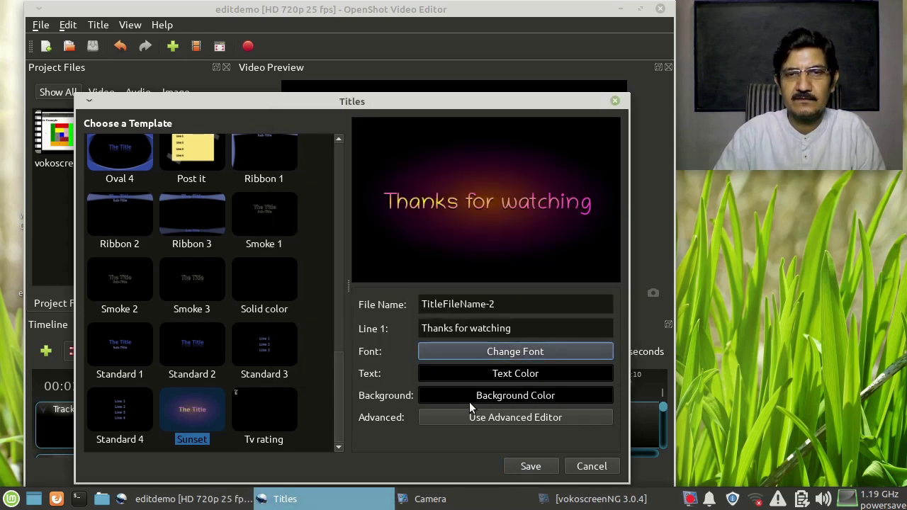
{"action": "left_click", "coordinate": [531, 467]}
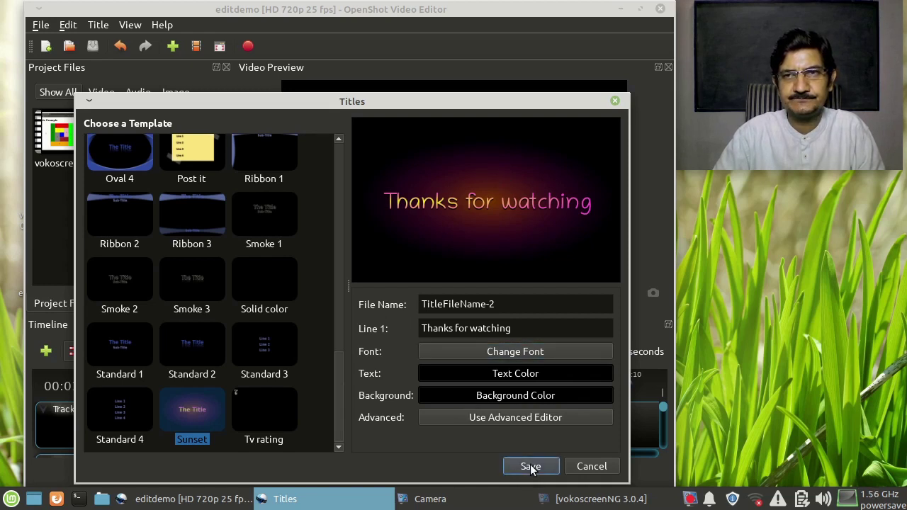
{"action": "left_click", "coordinate": [531, 467]}
Place the 'Thanks for watching' title at the end of Track 5, shorten it, and rewind the playhead
{"action": "left_click_drag", "start_coordinate": [51, 203], "coordinate": [463, 427]}
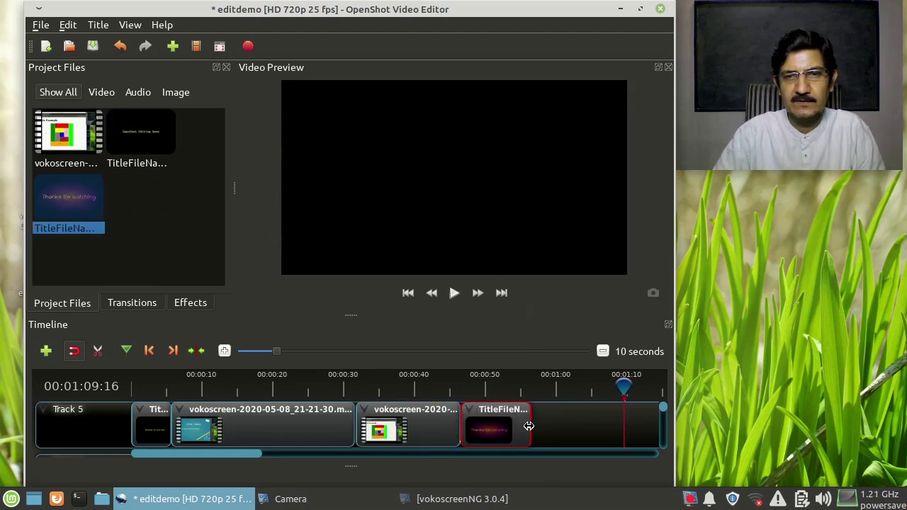
{"action": "left_click_drag", "start_coordinate": [529, 425], "coordinate": [506, 424]}
{"action": "left_click_drag", "start_coordinate": [143, 387], "coordinate": [131, 387]}
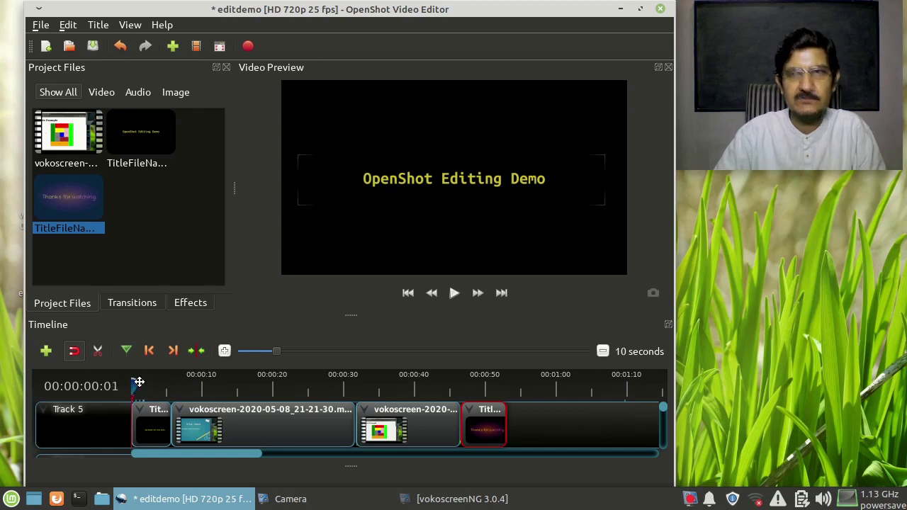
{"action": "left_click", "coordinate": [456, 292]}
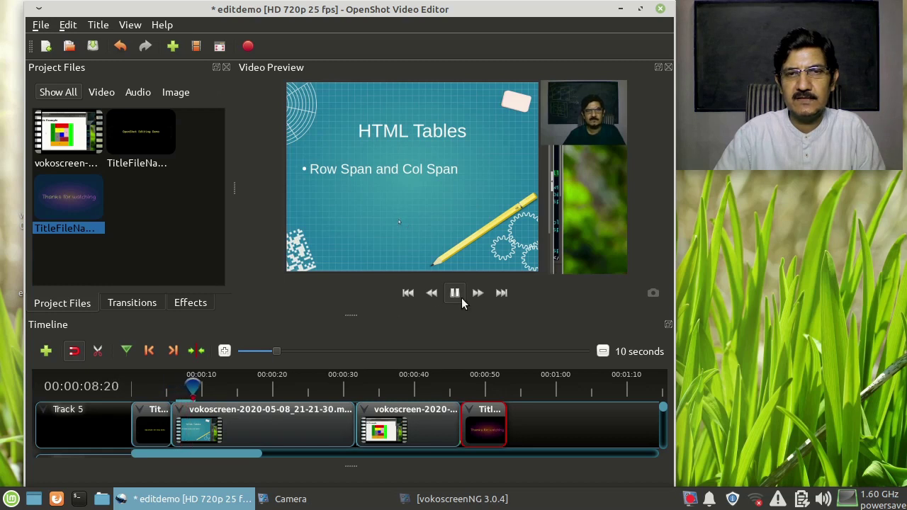
{"action": "left_click", "coordinate": [455, 293]}
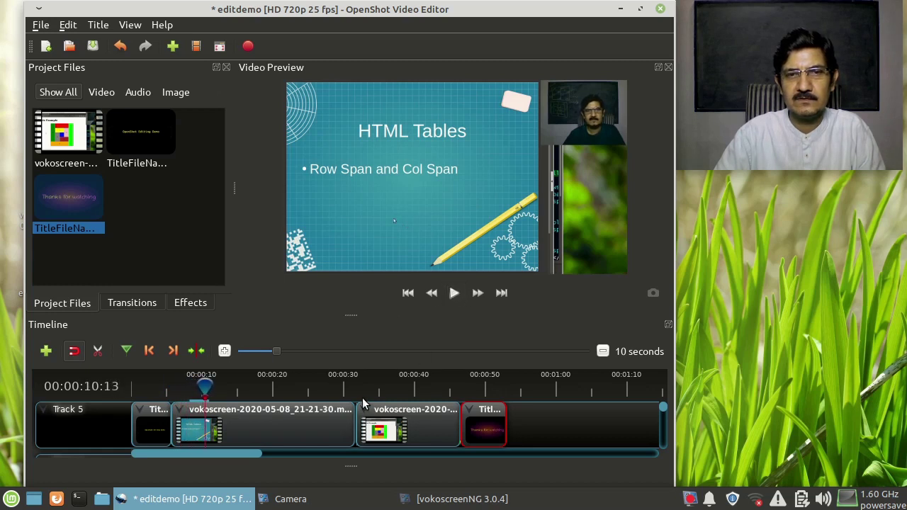
{"action": "left_click", "coordinate": [341, 384]}
{"action": "left_click", "coordinate": [454, 293]}
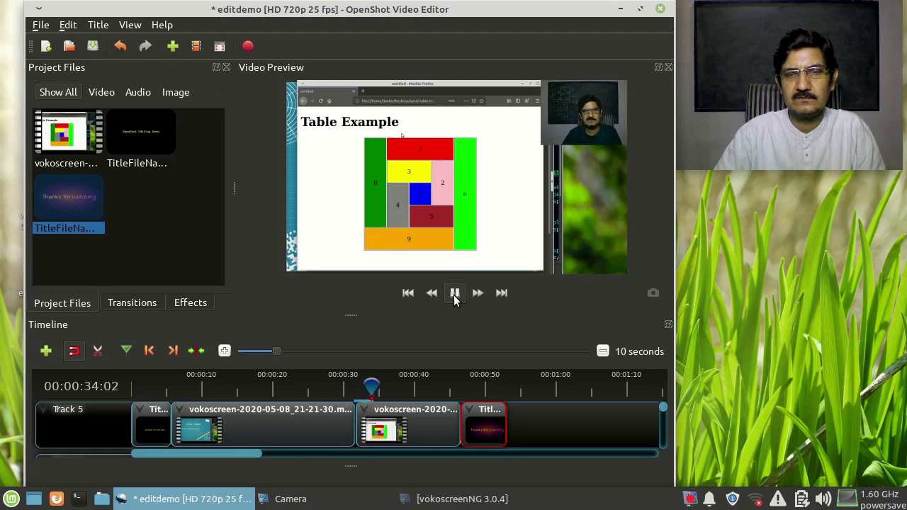
{"action": "left_click", "coordinate": [443, 385]}
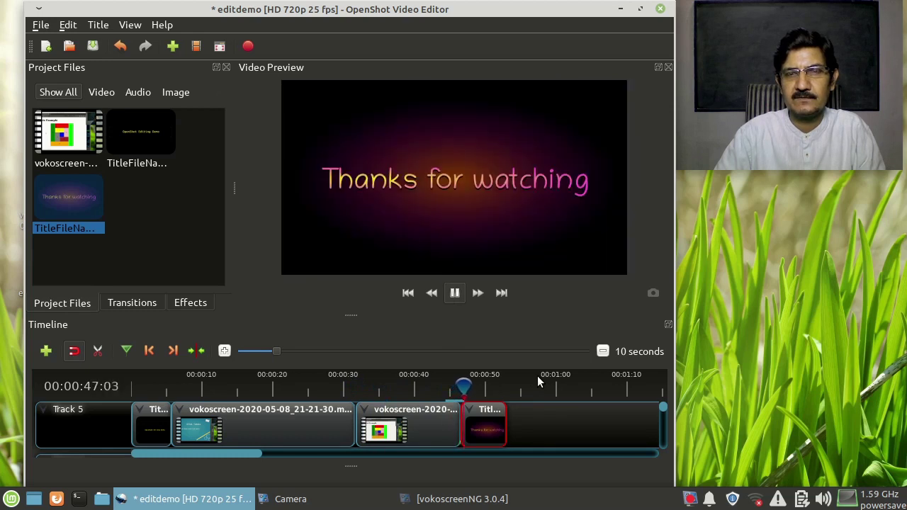
{"action": "key", "text": "space"}
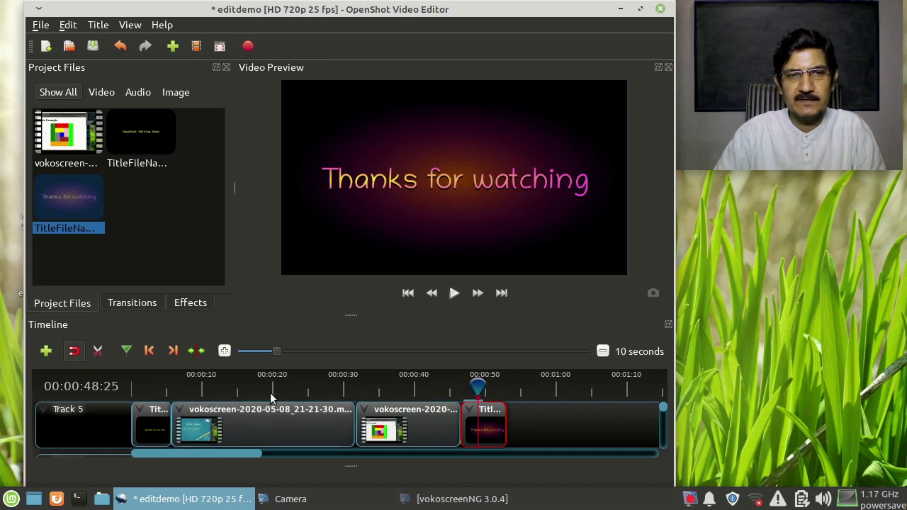
{"action": "left_click", "coordinate": [150, 424]}
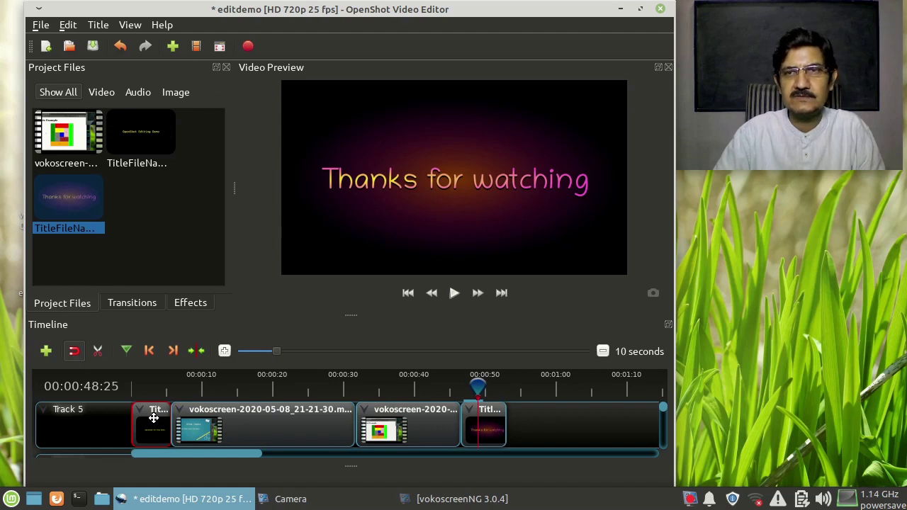
{"action": "left_click", "coordinate": [161, 387]}
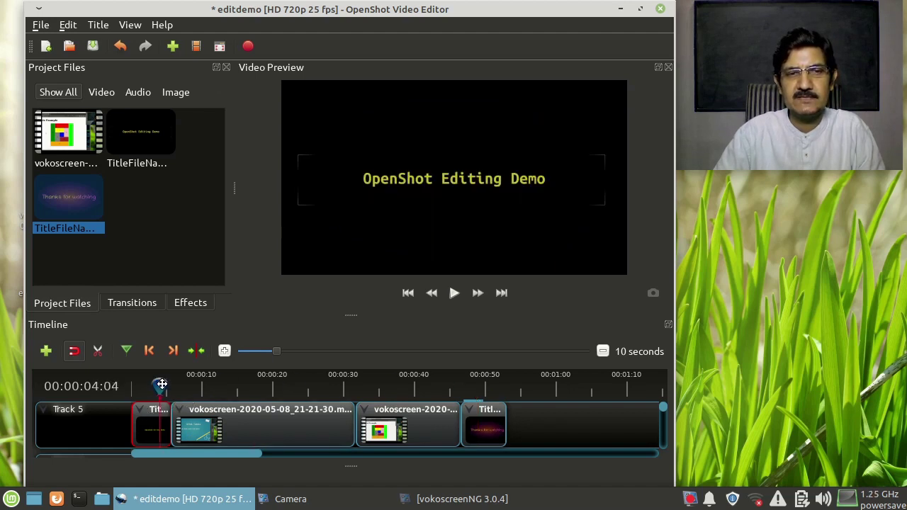
{"action": "left_click_drag", "start_coordinate": [161, 386], "coordinate": [245, 387]}
{"action": "left_click_drag", "start_coordinate": [300, 388], "coordinate": [349, 386]}
{"action": "left_click", "coordinate": [454, 293]}
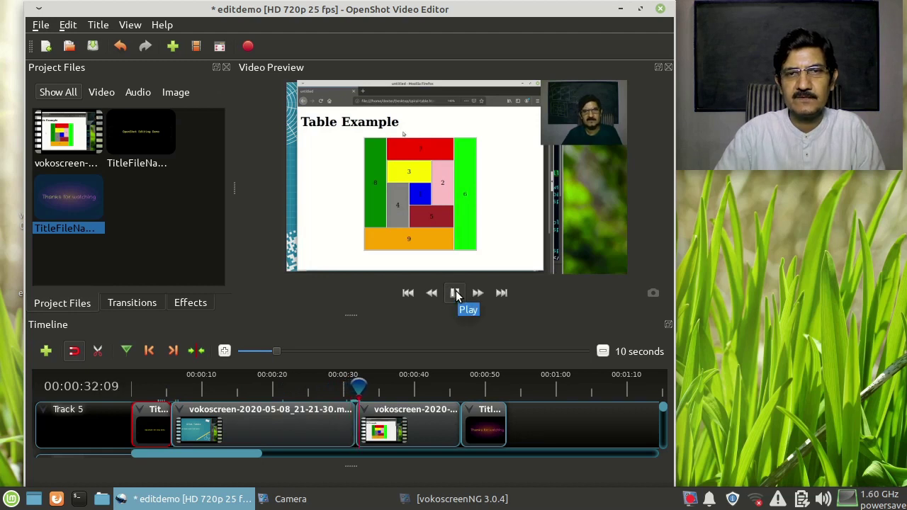
{"action": "left_click", "coordinate": [455, 293]}
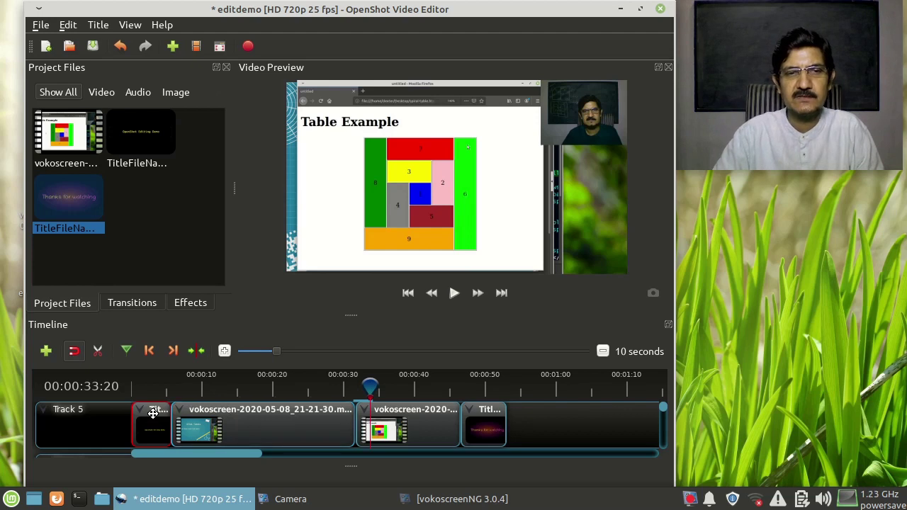
{"action": "left_click_drag", "start_coordinate": [375, 383], "coordinate": [219, 382]}
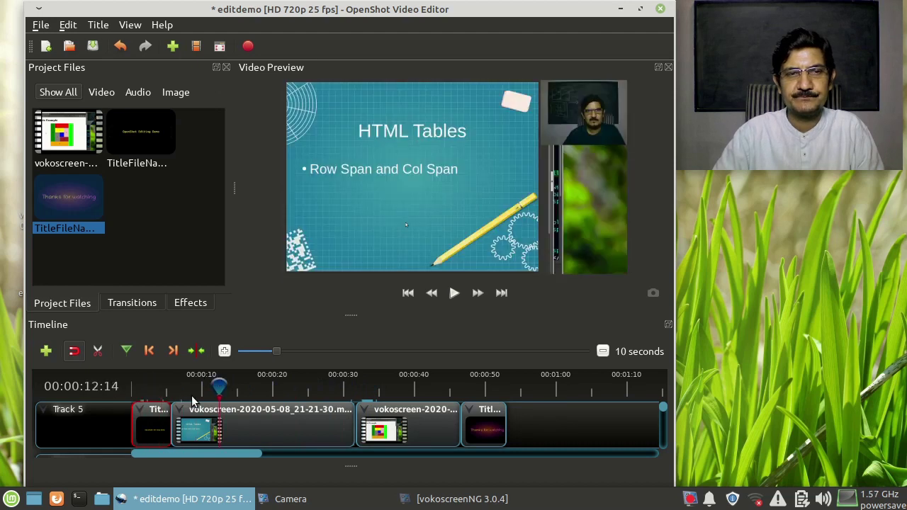
Give the opening title clip a slow fade in and out
{"action": "right_click", "coordinate": [156, 419]}
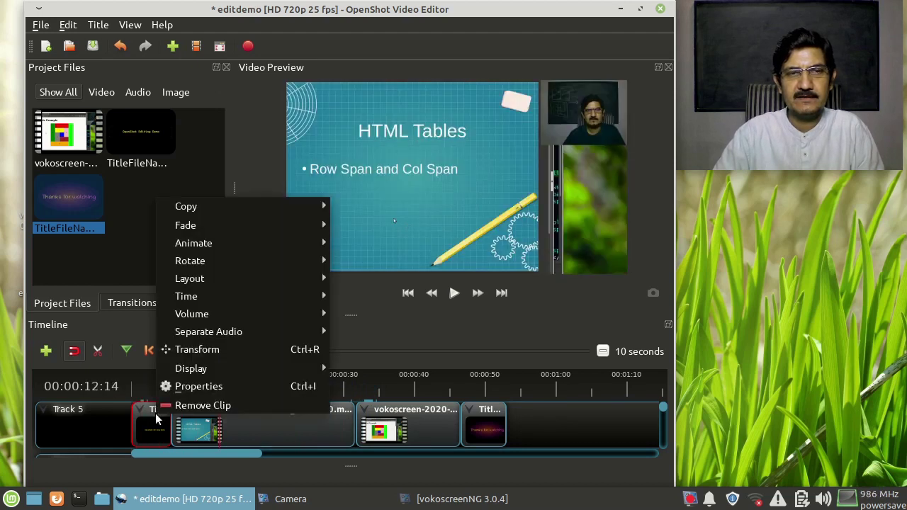
{"action": "mouse_move", "coordinate": [248, 229]}
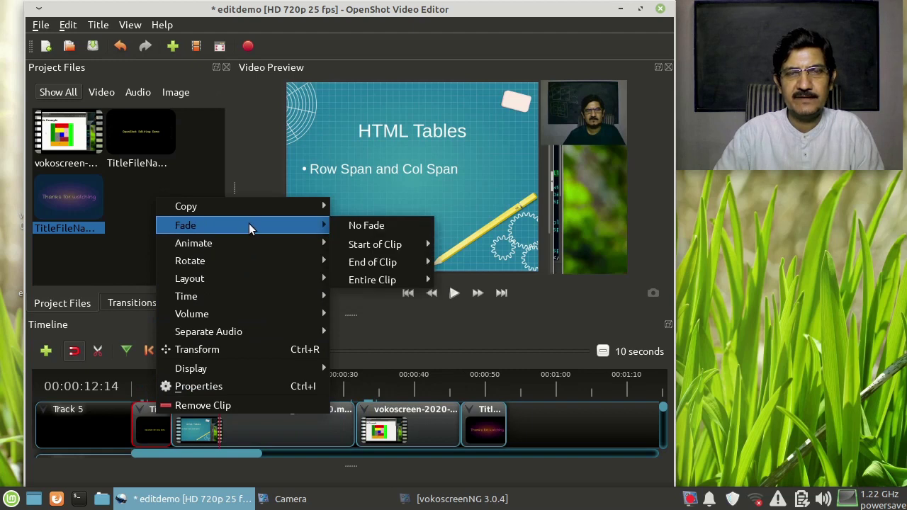
{"action": "mouse_move", "coordinate": [398, 265]}
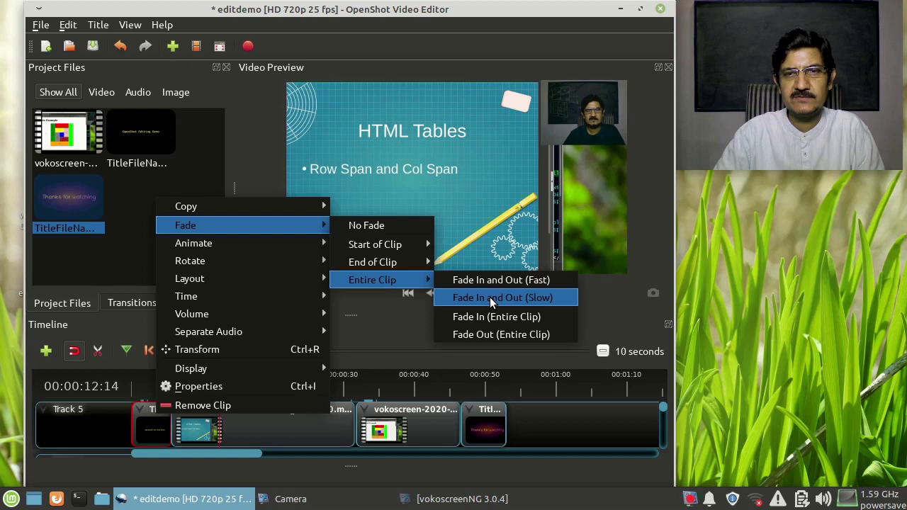
{"action": "left_click", "coordinate": [490, 297]}
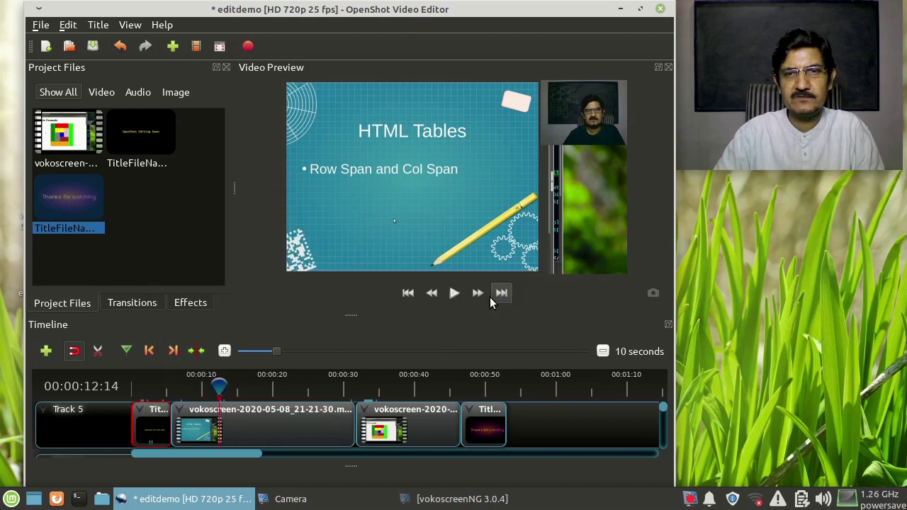
Browse the Fade options for the first recording clip without applying one
{"action": "left_click", "coordinate": [195, 426]}
{"action": "right_click", "coordinate": [195, 425]}
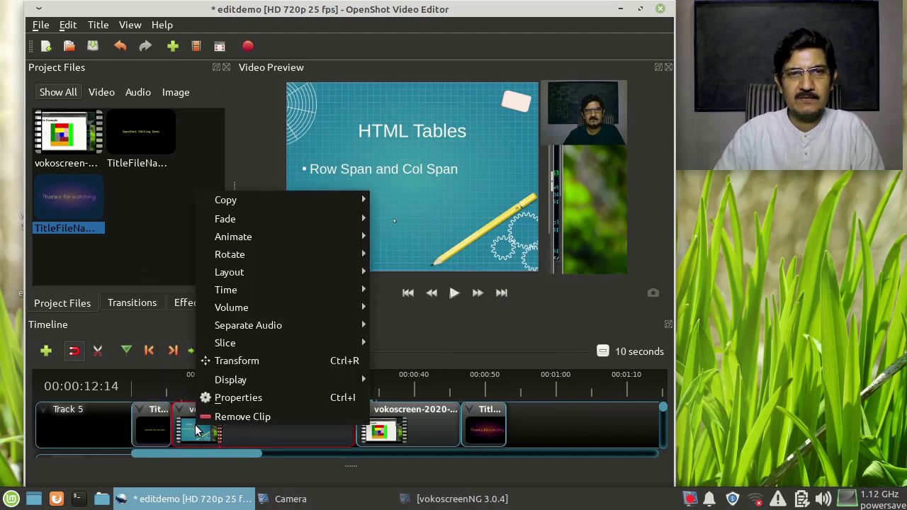
{"action": "mouse_move", "coordinate": [317, 223]}
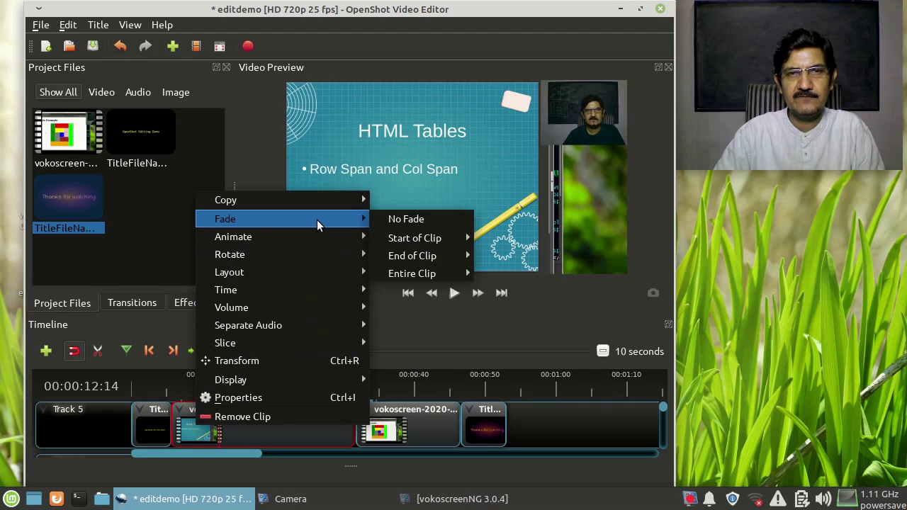
{"action": "mouse_move", "coordinate": [414, 277]}
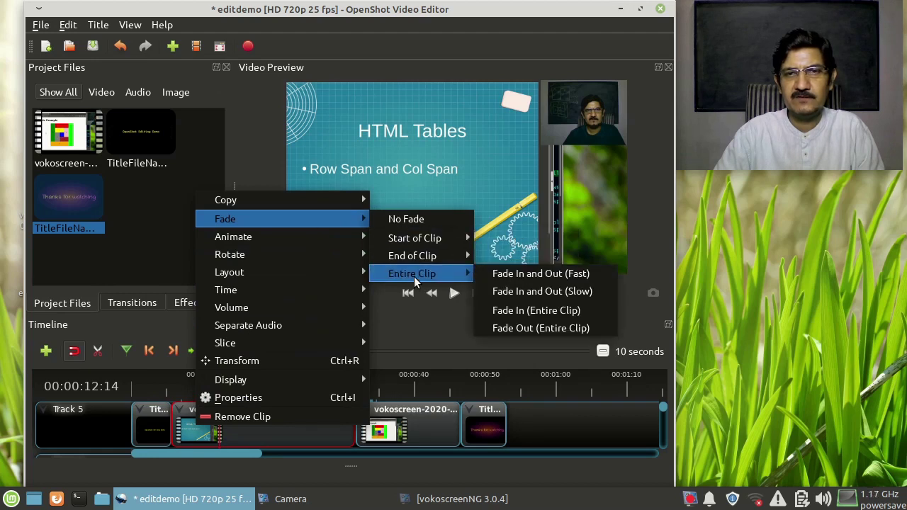
{"action": "mouse_move", "coordinate": [421, 238]}
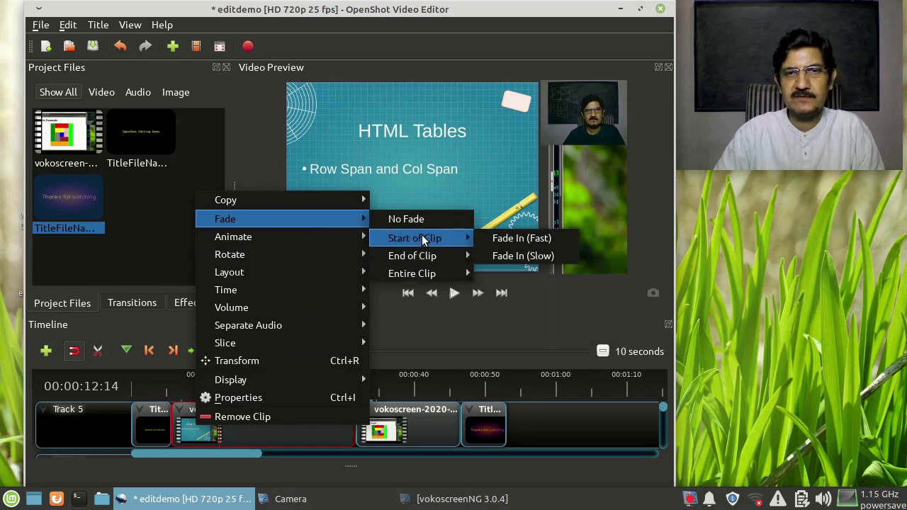
{"action": "mouse_move", "coordinate": [429, 257]}
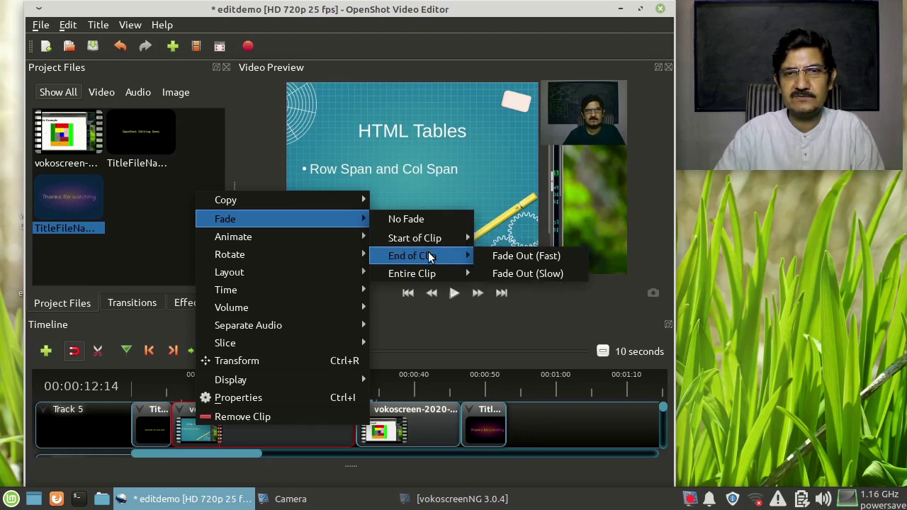
{"action": "left_click", "coordinate": [567, 435]}
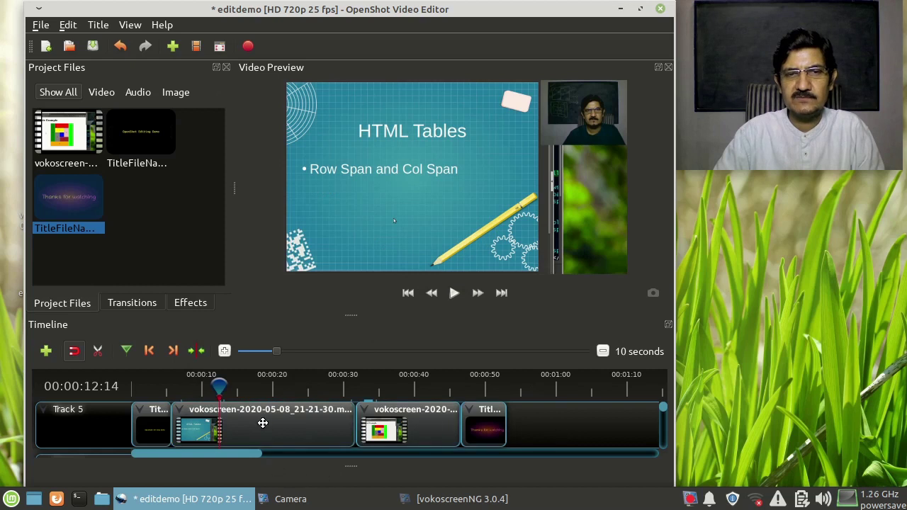
Apply Fade In and Out (Slow) across the entire first recording clip
{"action": "left_click", "coordinate": [311, 415]}
{"action": "left_click", "coordinate": [386, 429]}
{"action": "left_click", "coordinate": [479, 423]}
{"action": "left_click", "coordinate": [234, 431]}
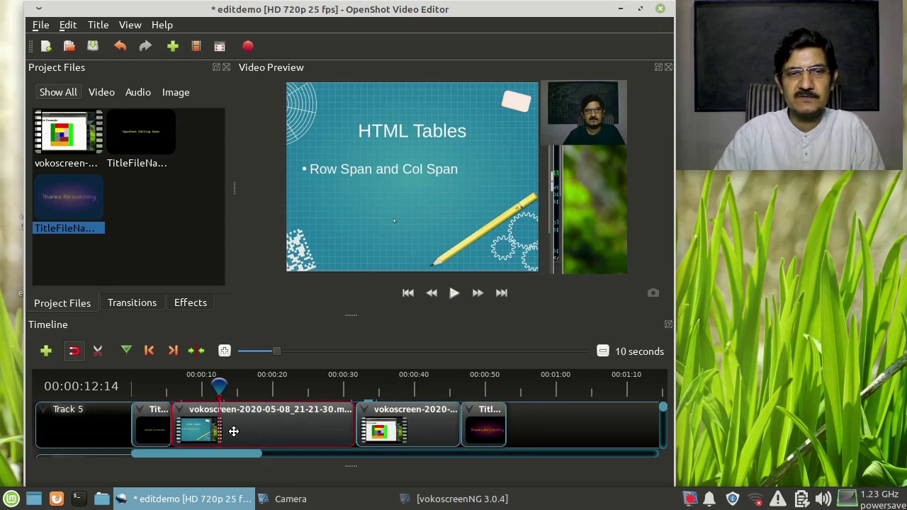
{"action": "right_click", "coordinate": [234, 431]}
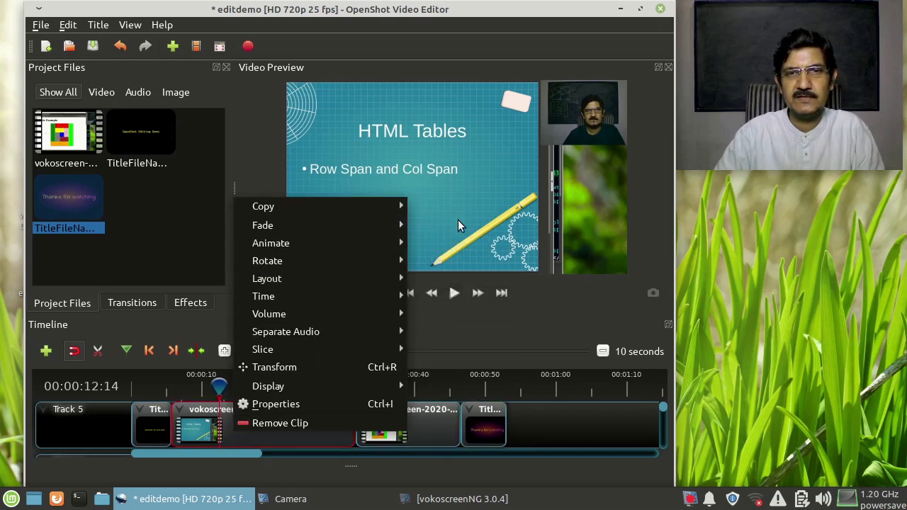
{"action": "mouse_move", "coordinate": [333, 226]}
{"action": "mouse_move", "coordinate": [467, 282]}
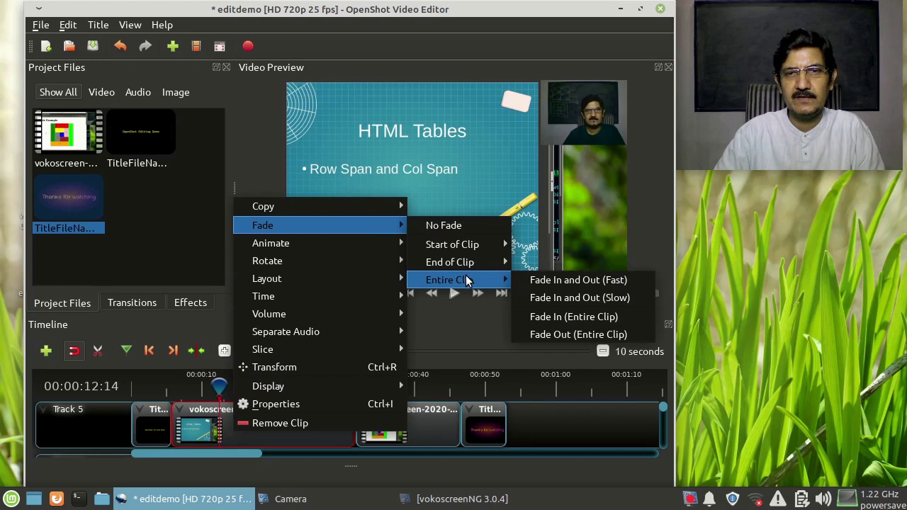
{"action": "left_click", "coordinate": [556, 298]}
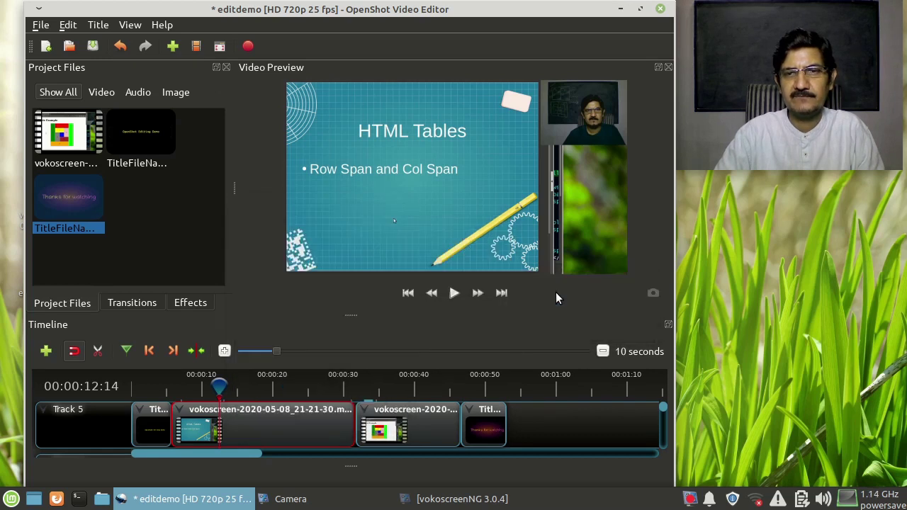
Give the second recording clip a fast fade in and out over its entire length
{"action": "left_click", "coordinate": [416, 424]}
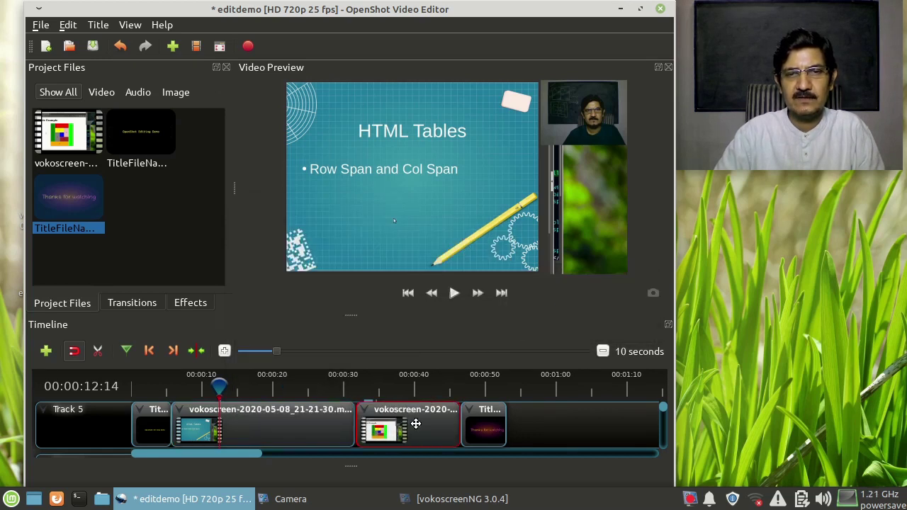
{"action": "right_click", "coordinate": [416, 424]}
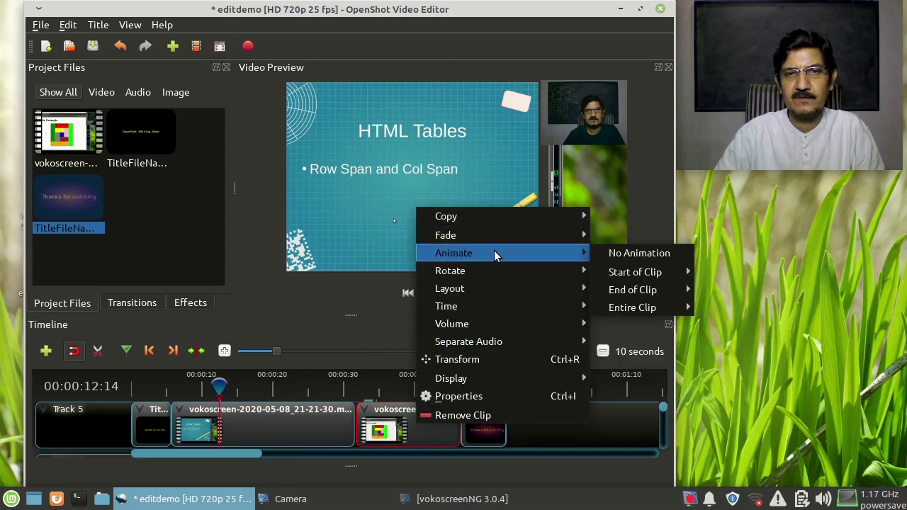
{"action": "mouse_move", "coordinate": [502, 235]}
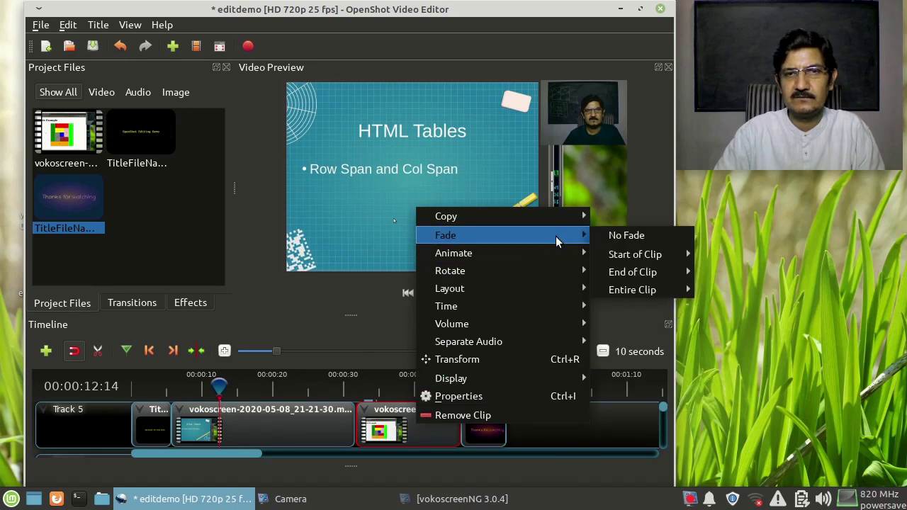
{"action": "mouse_move", "coordinate": [658, 292]}
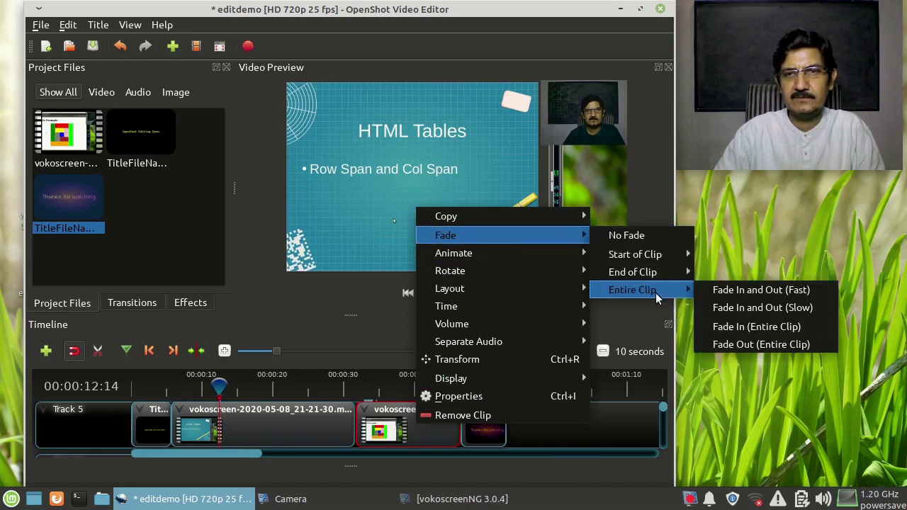
{"action": "left_click", "coordinate": [723, 291]}
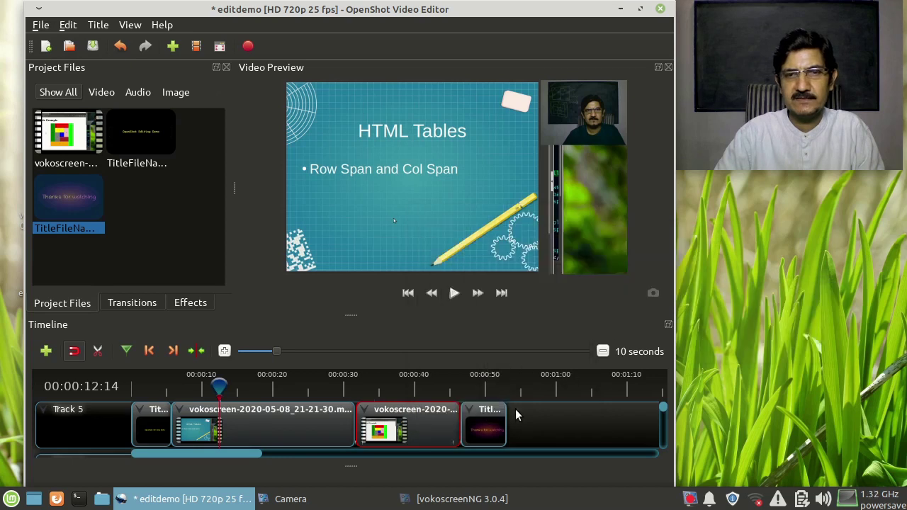
Apply the same fast fade in and out to the closing 'Thanks for watching' title
{"action": "right_click", "coordinate": [482, 428]}
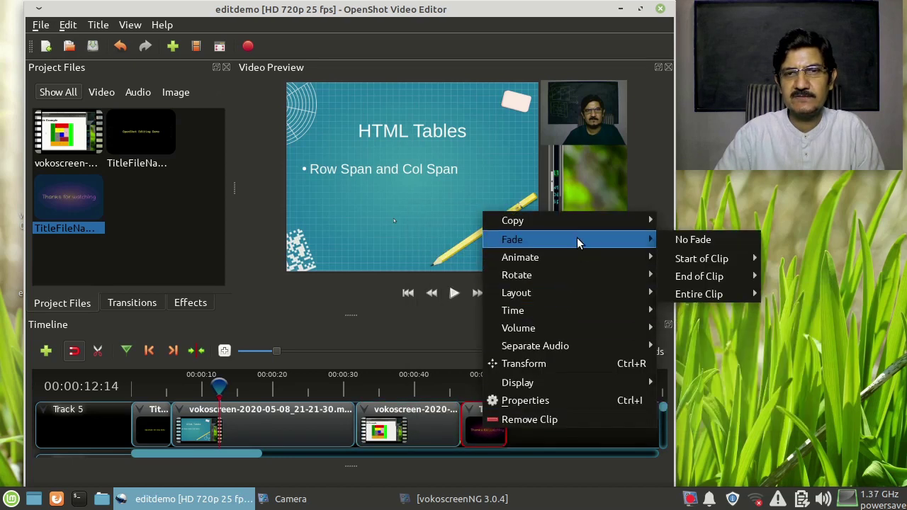
{"action": "mouse_move", "coordinate": [647, 241]}
{"action": "mouse_move", "coordinate": [713, 295]}
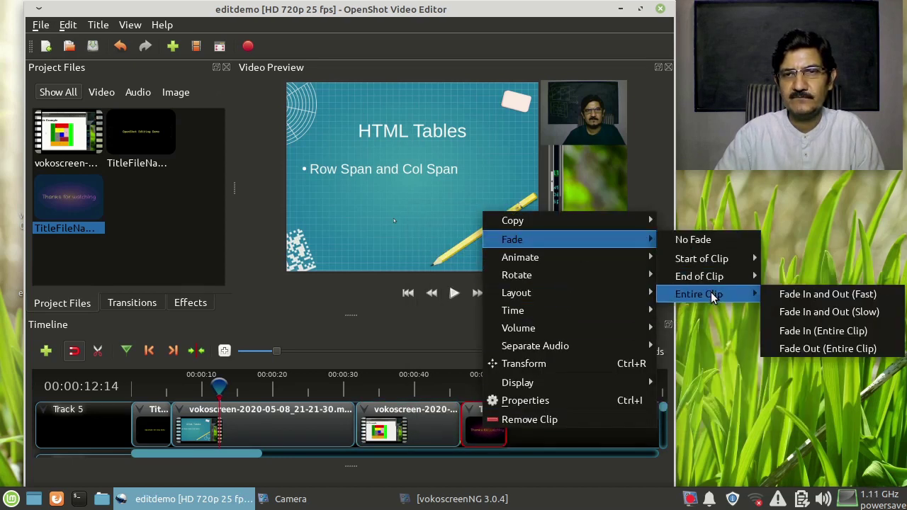
{"action": "left_click", "coordinate": [774, 294]}
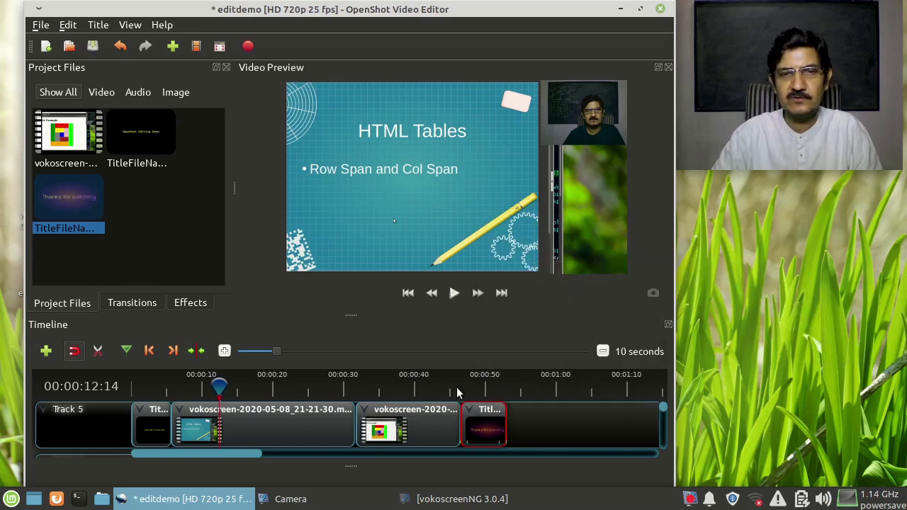
Preview the timeline from the opening title through the second recording around 29 seconds
{"action": "left_click_drag", "start_coordinate": [141, 385], "coordinate": [120, 389]}
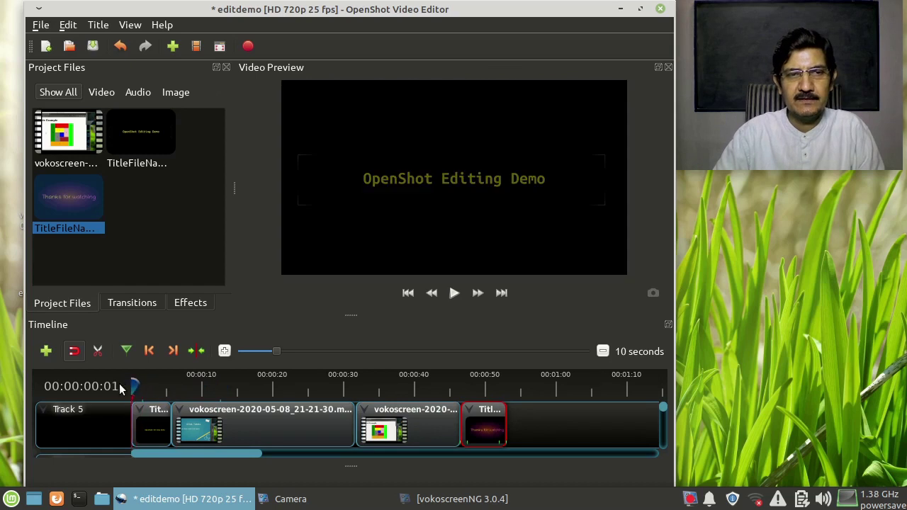
{"action": "left_click", "coordinate": [455, 293]}
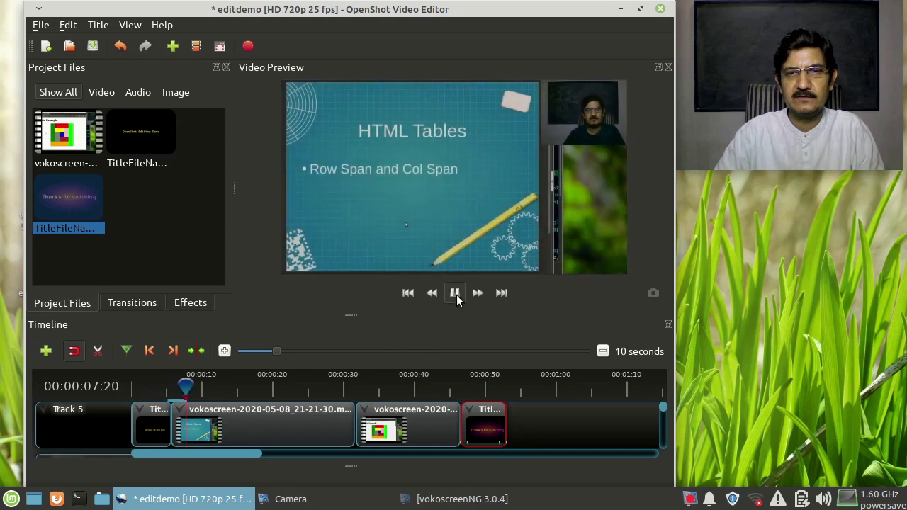
{"action": "left_click", "coordinate": [457, 295]}
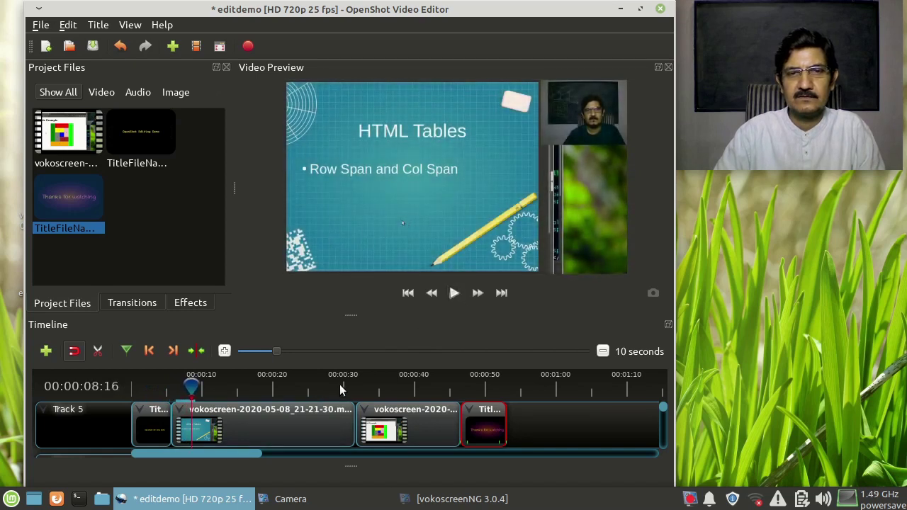
{"action": "left_click", "coordinate": [339, 385]}
{"action": "left_click", "coordinate": [455, 293]}
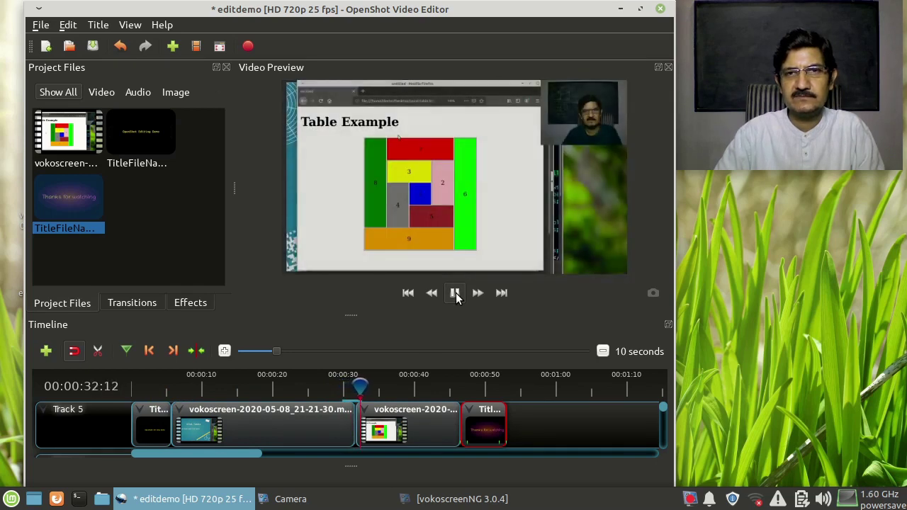
{"action": "left_click", "coordinate": [454, 294]}
Play the closing title from 43 seconds to the end, then save editdemo
{"action": "left_click", "coordinate": [436, 380]}
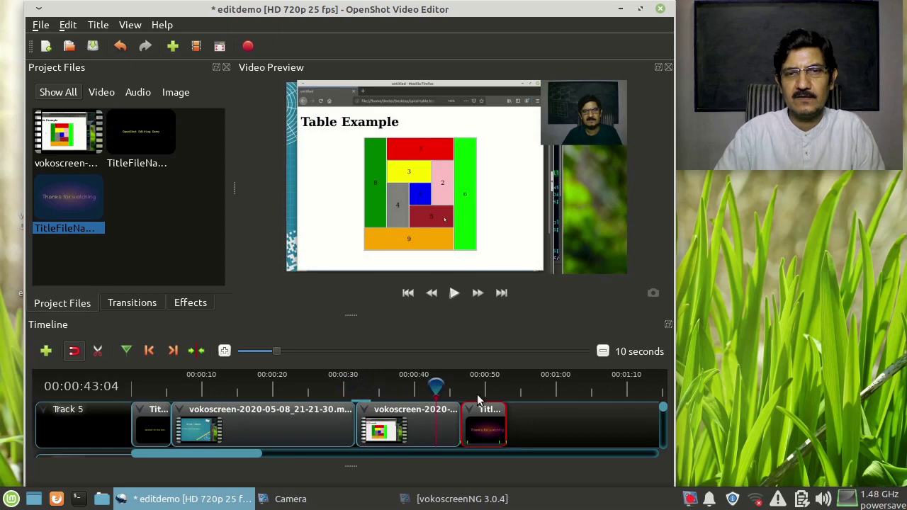
{"action": "left_click", "coordinate": [454, 294]}
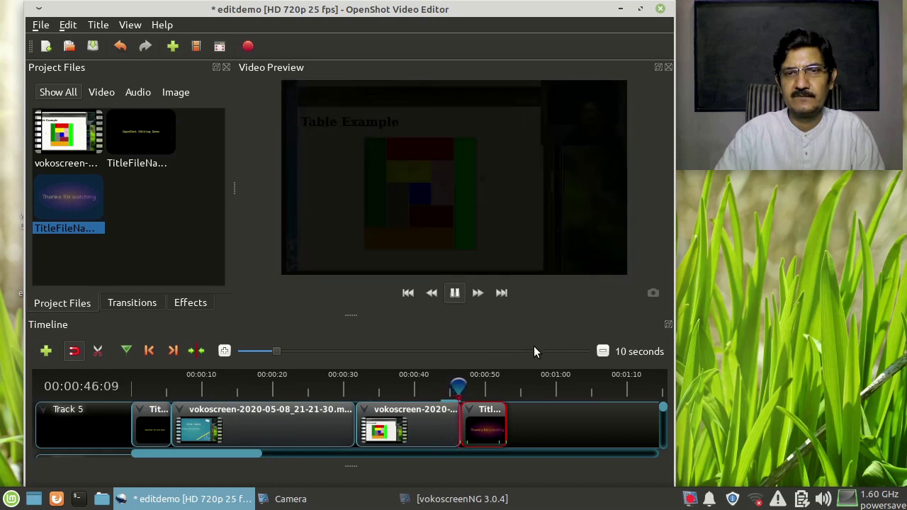
{"action": "left_click", "coordinate": [455, 292]}
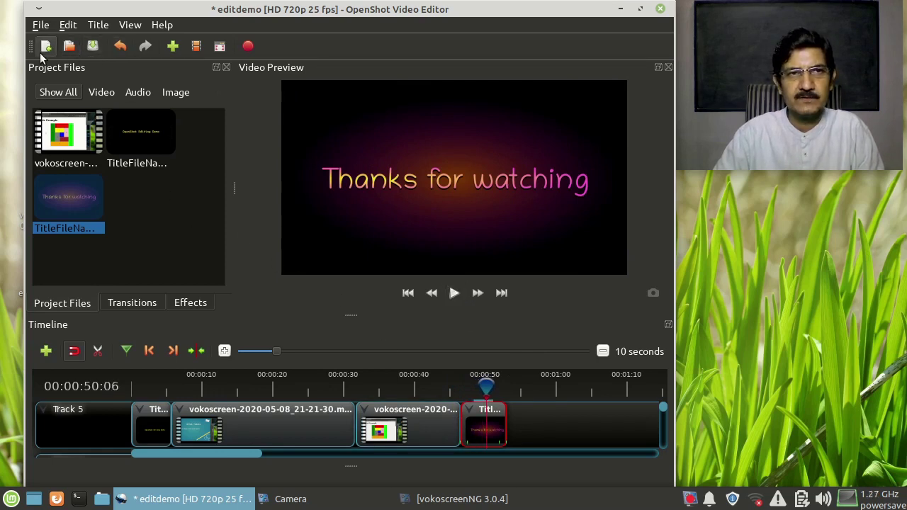
{"action": "left_click", "coordinate": [36, 26]}
{"action": "left_click", "coordinate": [76, 99]}
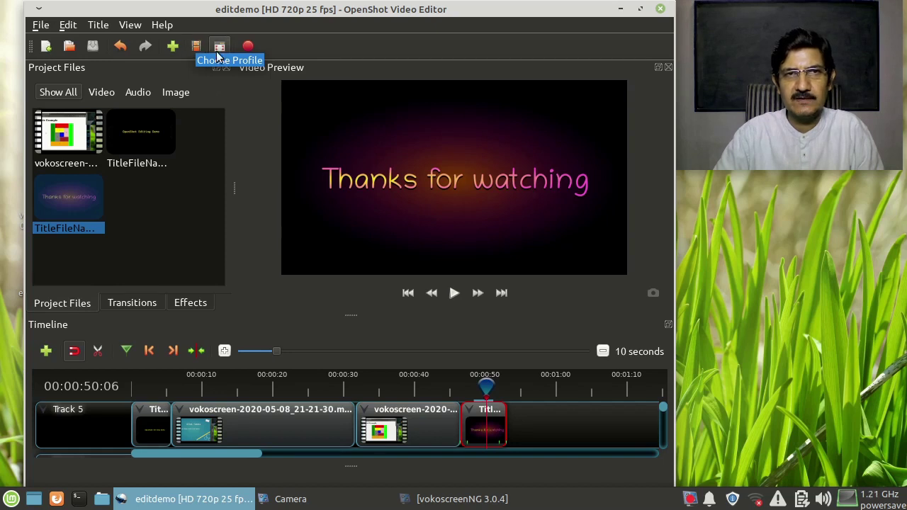
Open the Export Video settings and check the destination folder and output file name
{"action": "left_click", "coordinate": [249, 47]}
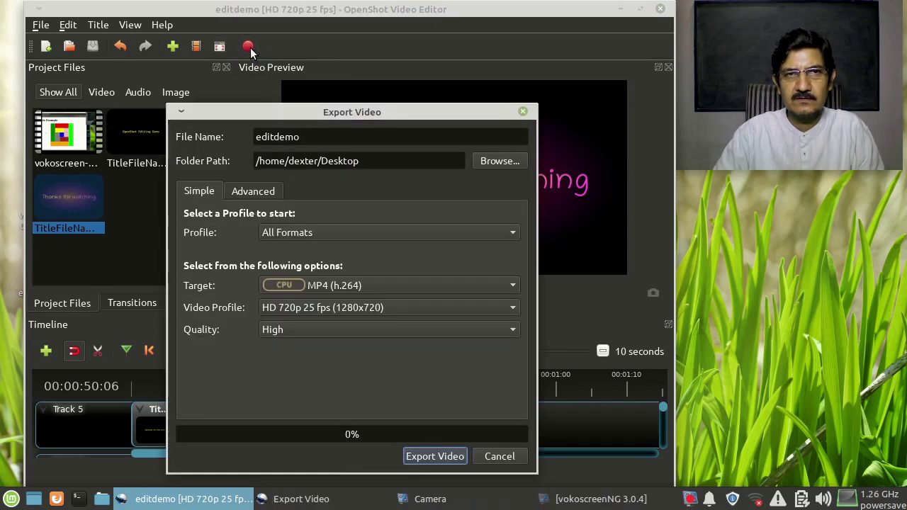
{"action": "left_click_drag", "start_coordinate": [297, 109], "coordinate": [315, 39]}
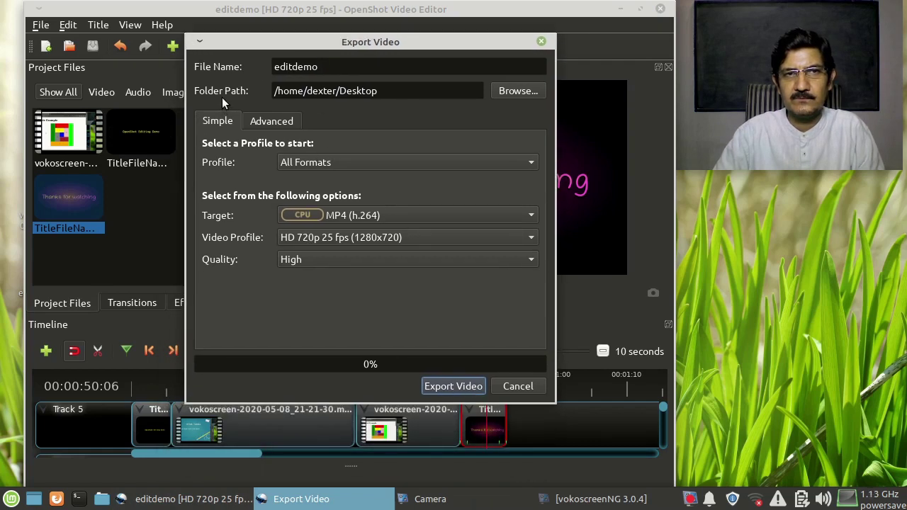
{"action": "left_click", "coordinate": [415, 90]}
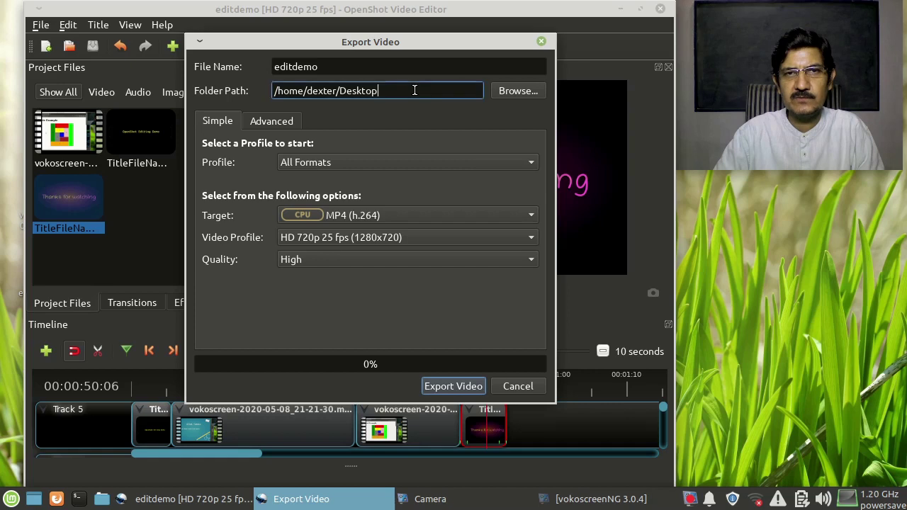
{"action": "left_click", "coordinate": [327, 67]}
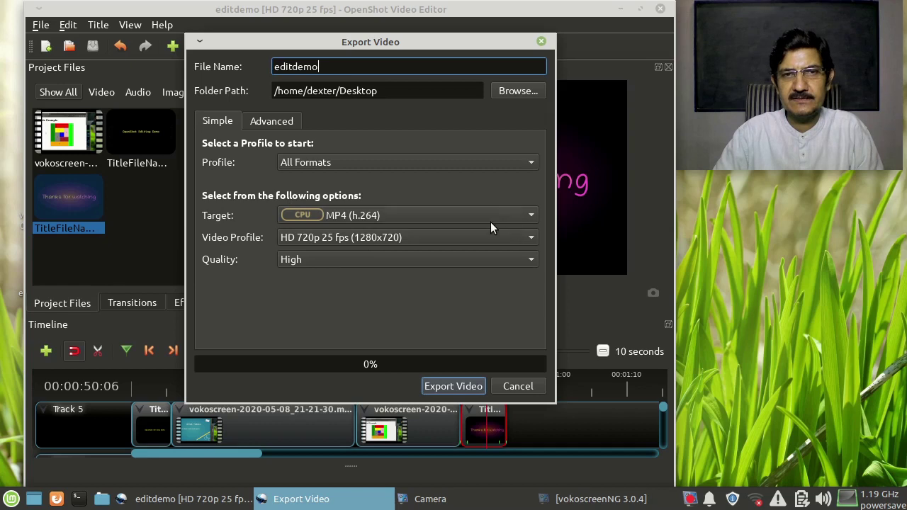
Set export quality to Low and start exporting the HD 720p 25 fps MP4
{"action": "left_click", "coordinate": [311, 261]}
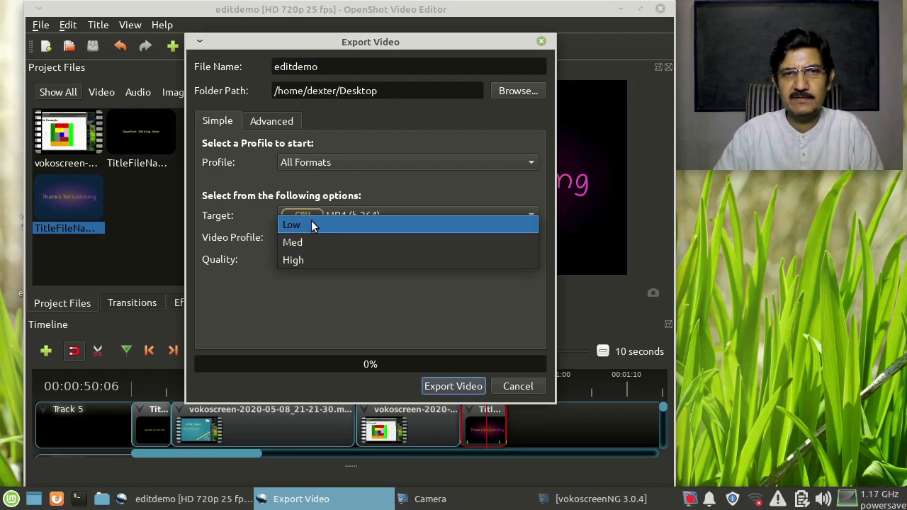
{"action": "left_click", "coordinate": [306, 262]}
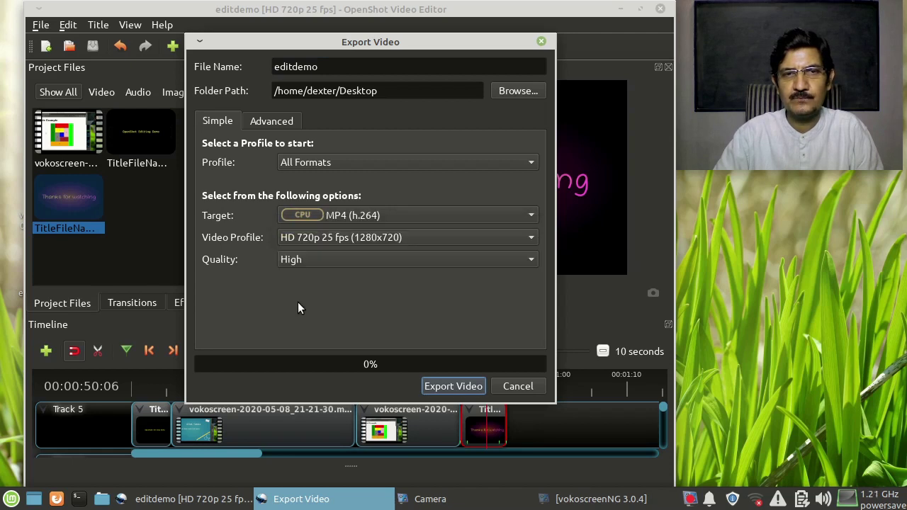
{"action": "left_click", "coordinate": [321, 259]}
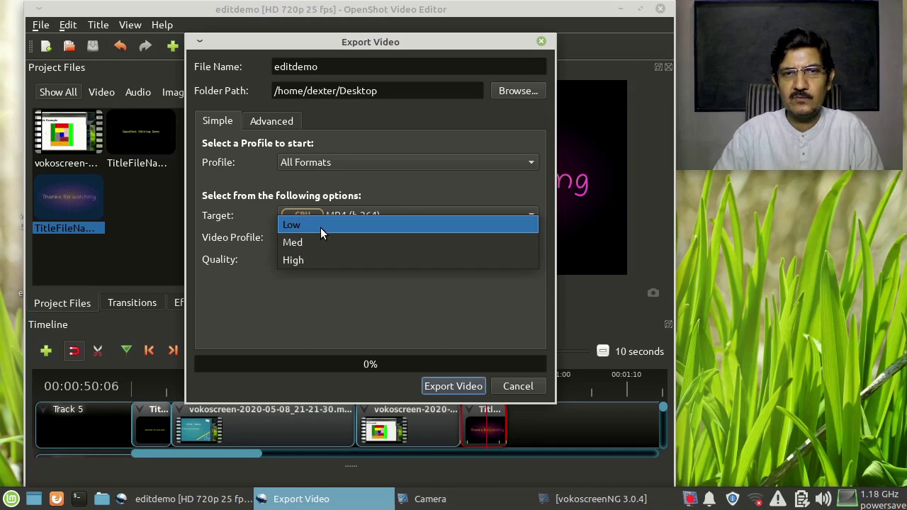
{"action": "left_click", "coordinate": [320, 227]}
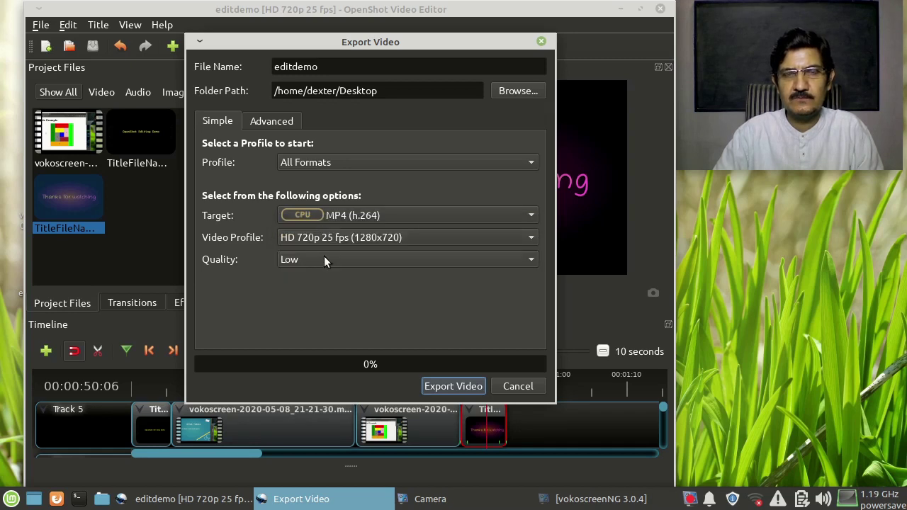
{"action": "left_click", "coordinate": [439, 386]}
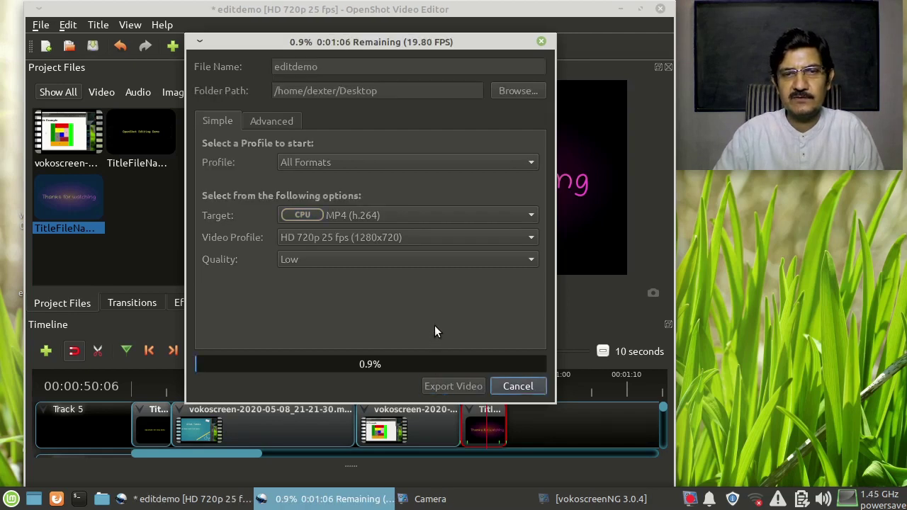